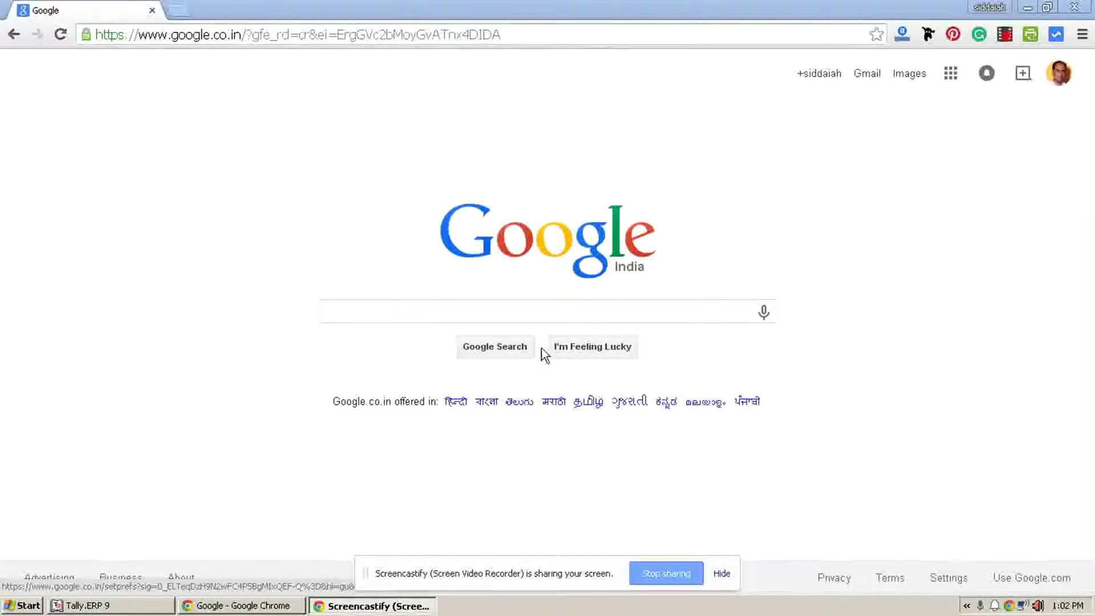
Step: Place the cursor in the empty Google India search box to begin a search
left_click(529, 314)
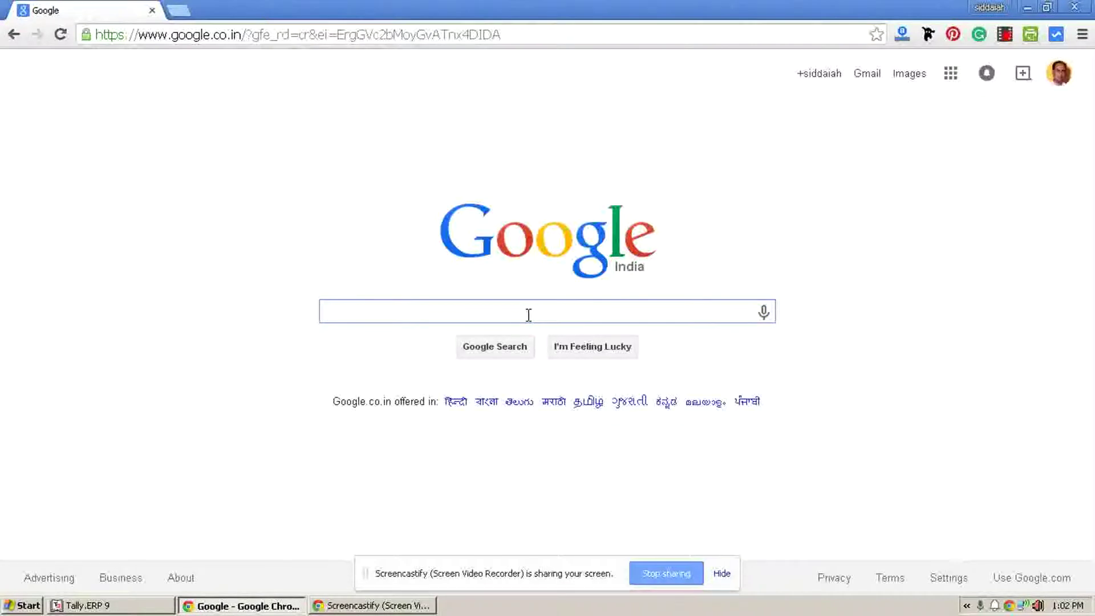
Step: Search Google for 'tweetdeck' and open the TweetDeck result from the listing
type("tw")
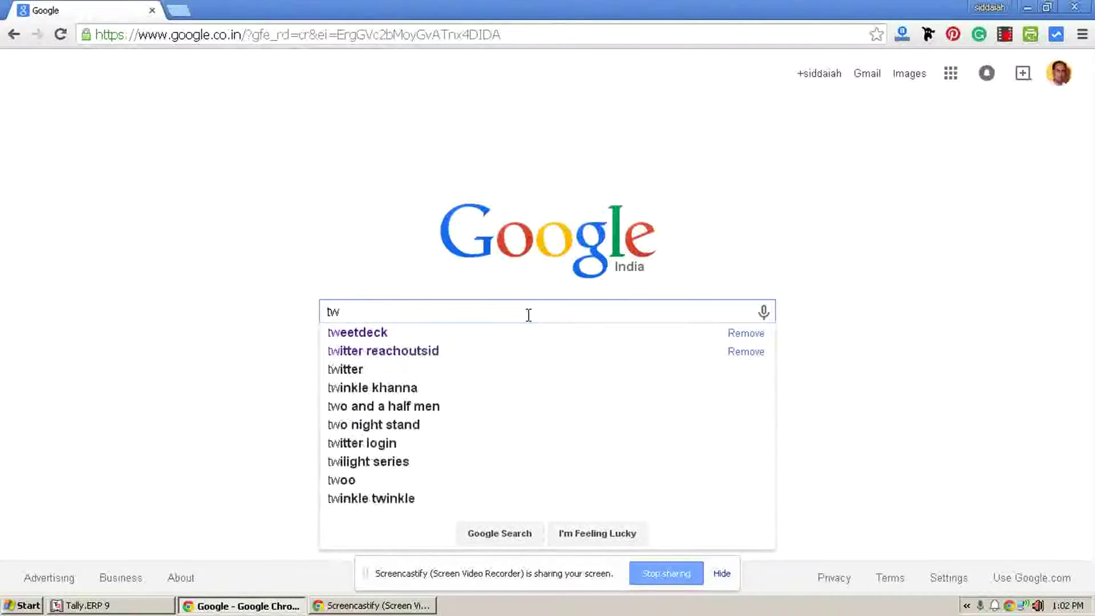
key("Down")
key("Return")
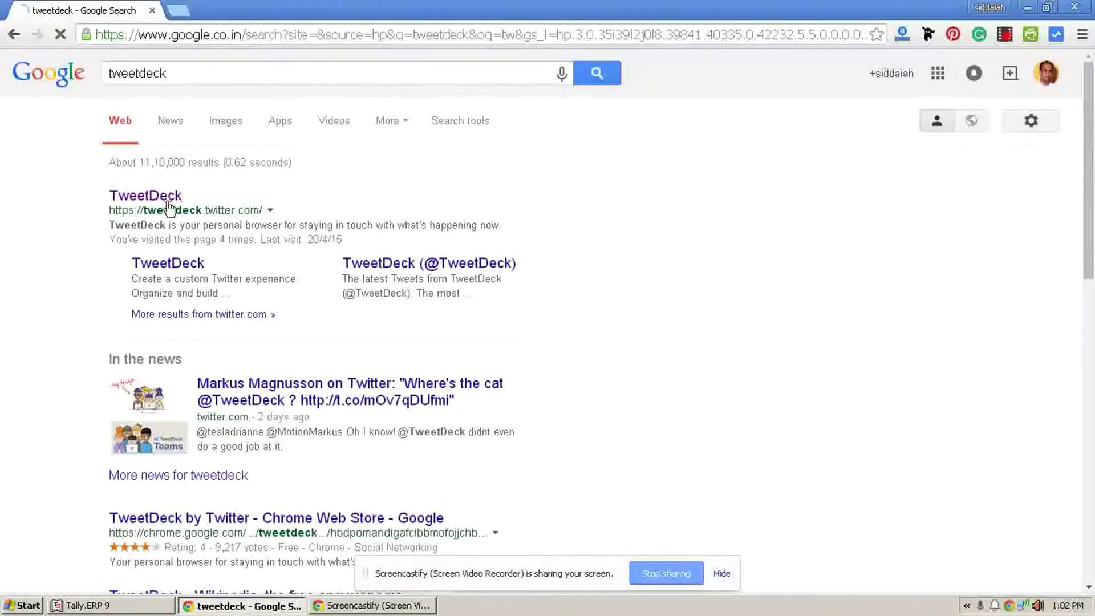
left_click(166, 198)
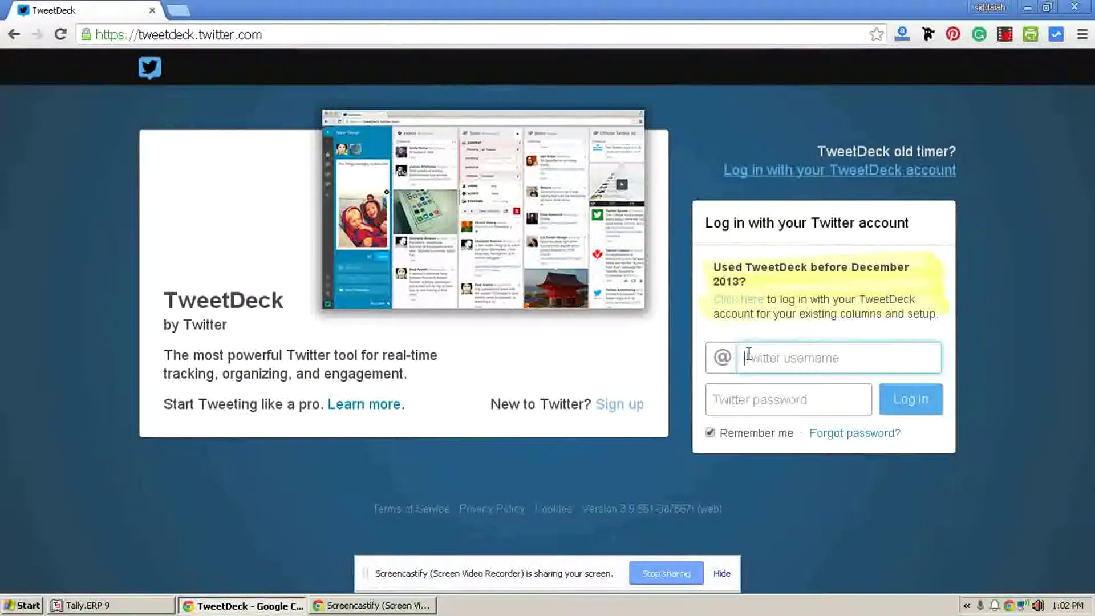
Step: Log in to TweetDeck with the Twitter account's username and password
left_click(748, 353)
type("siddu_t")
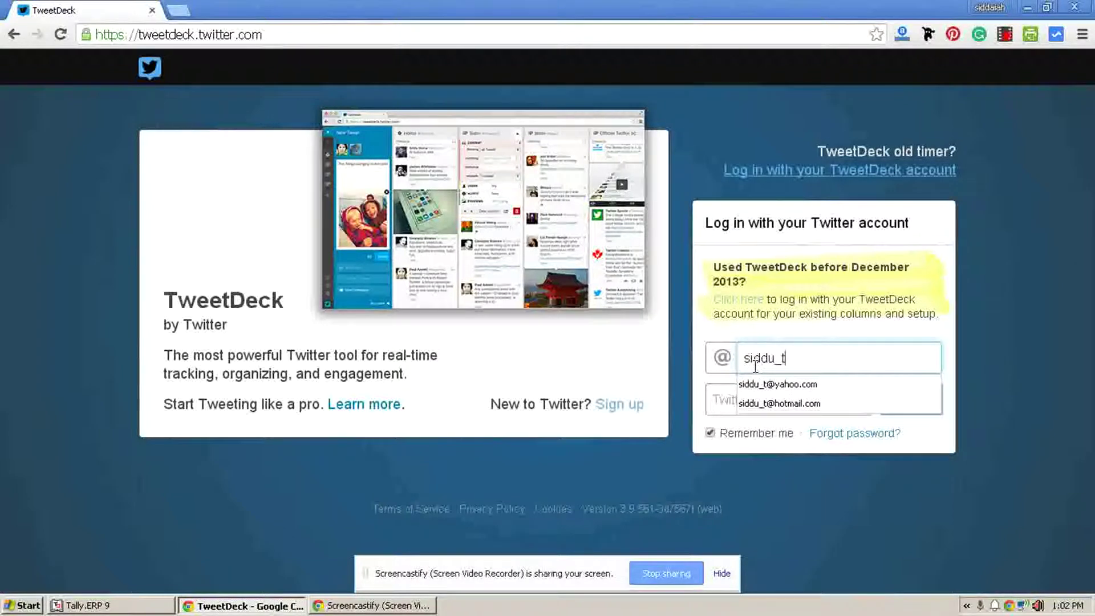
key("Tab")
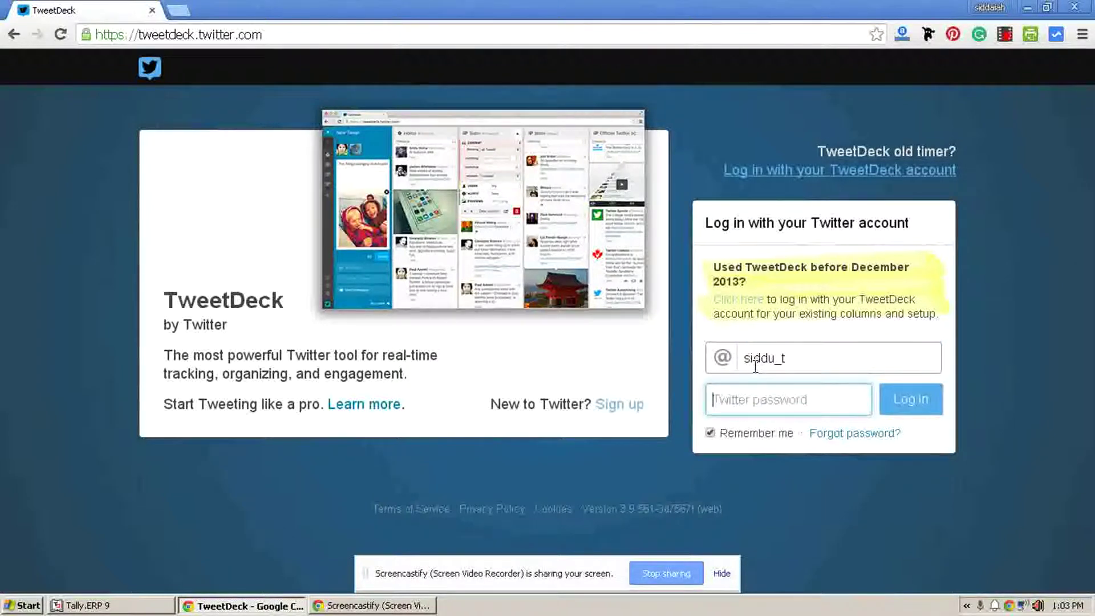
type("•")
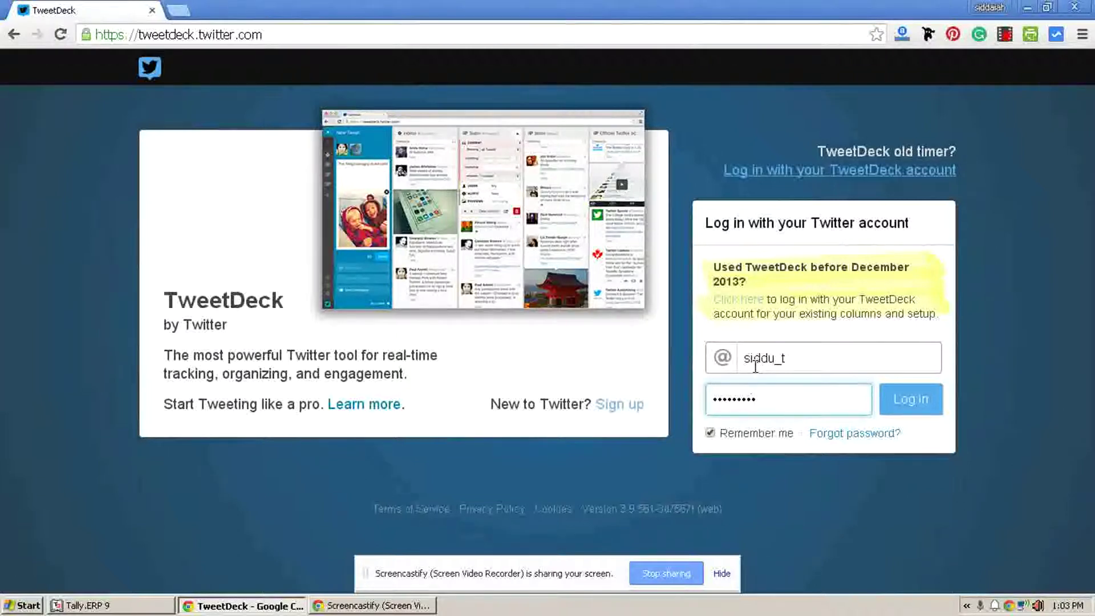
left_click(905, 397)
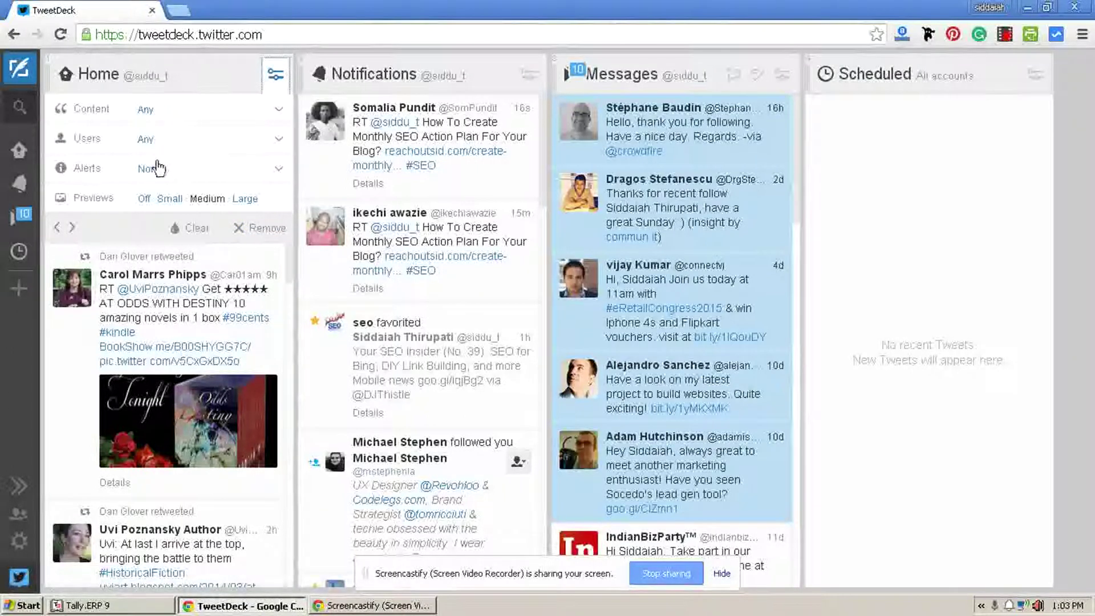
Step: Toggle filters on Home, Notifications, Messages and Scheduled columns off, then view the addable column types
left_click(275, 74)
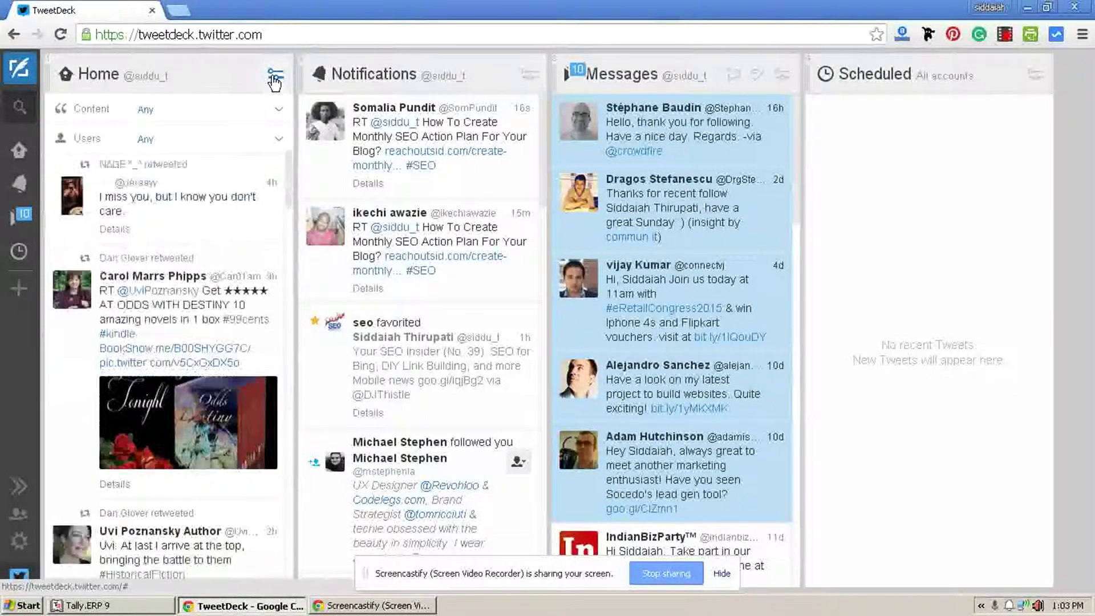
left_click(528, 76)
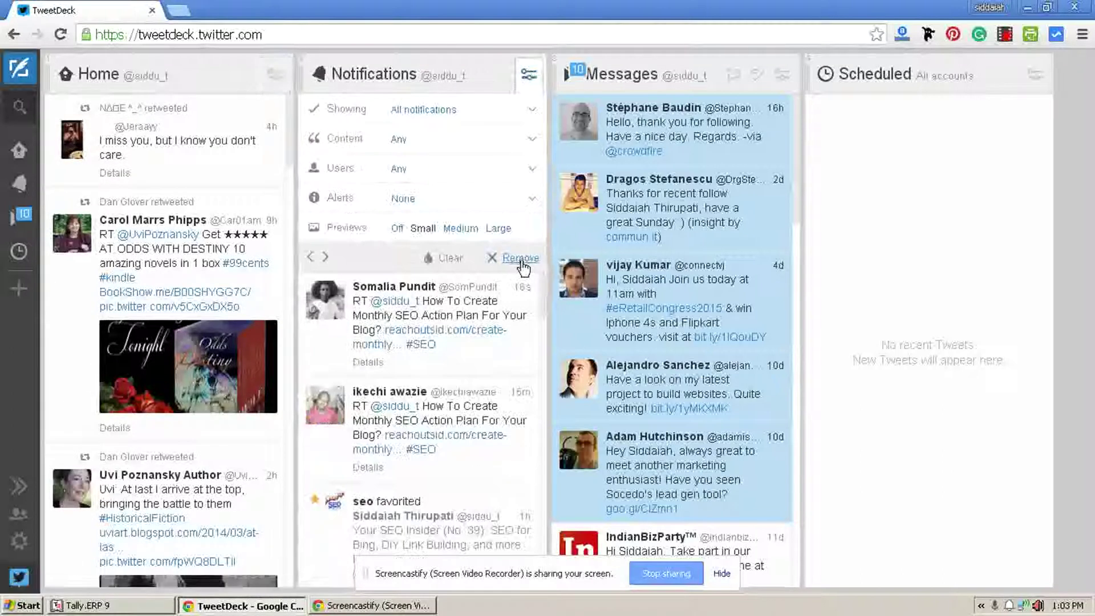
left_click(530, 76)
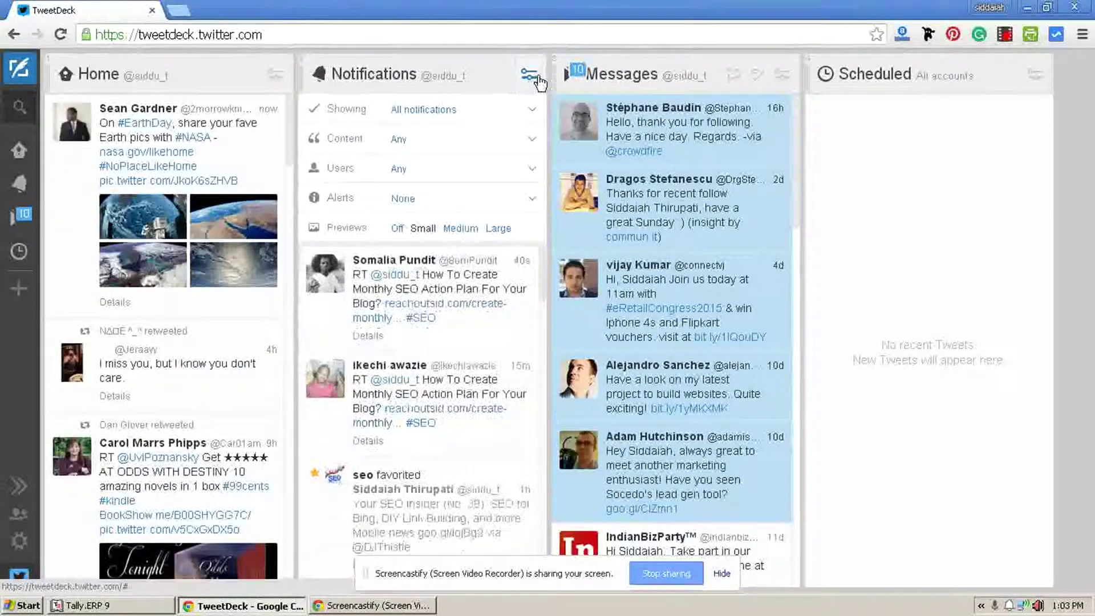
left_click(782, 76)
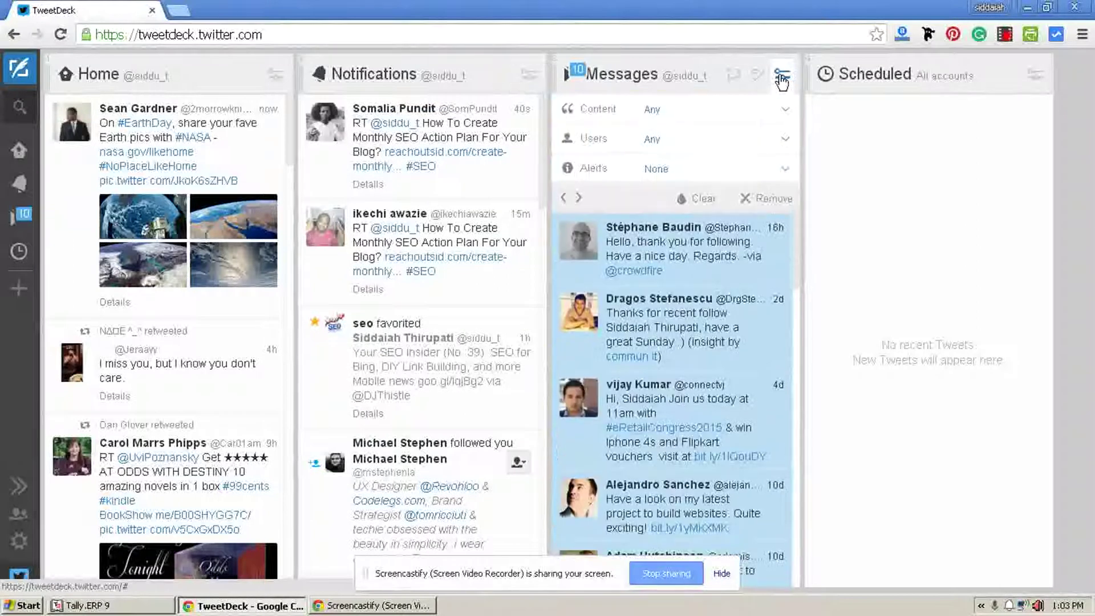
left_click(781, 76)
left_click(1030, 74)
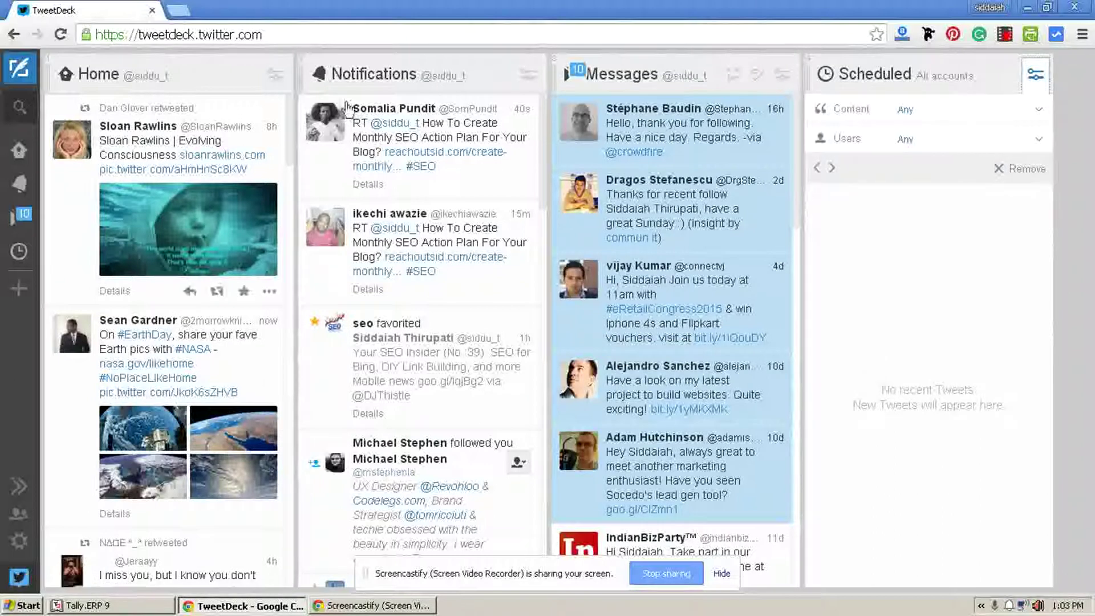
left_click(1035, 75)
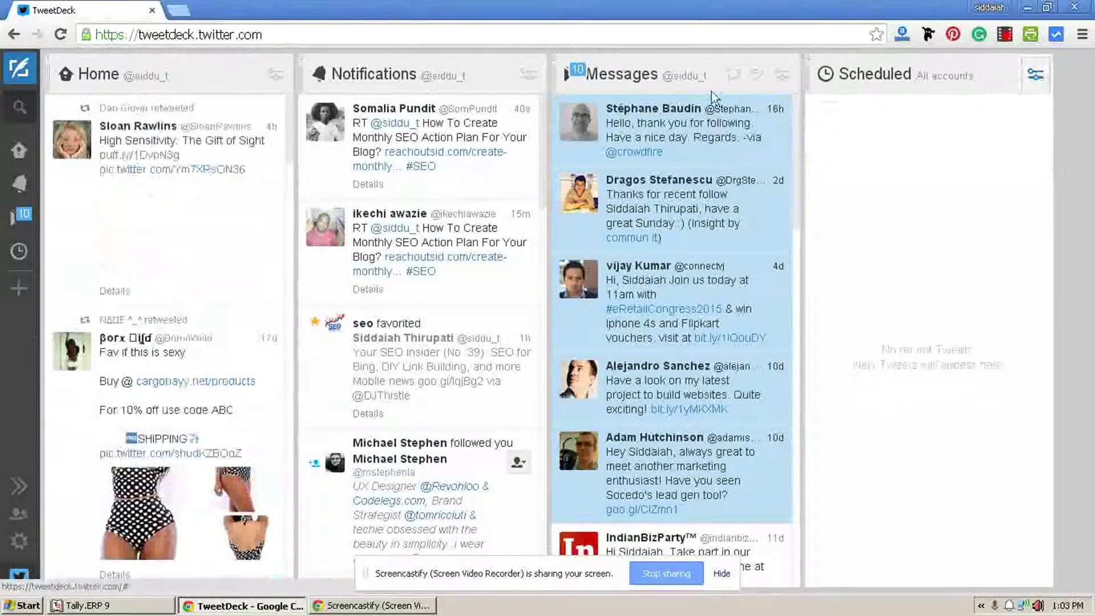
left_click(19, 287)
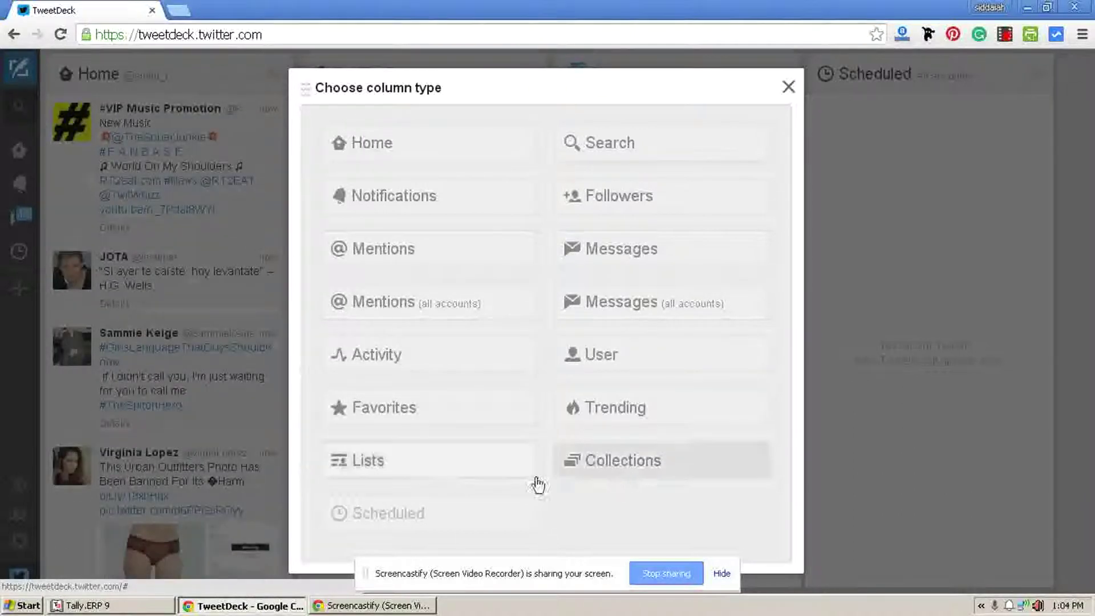
left_click(787, 88)
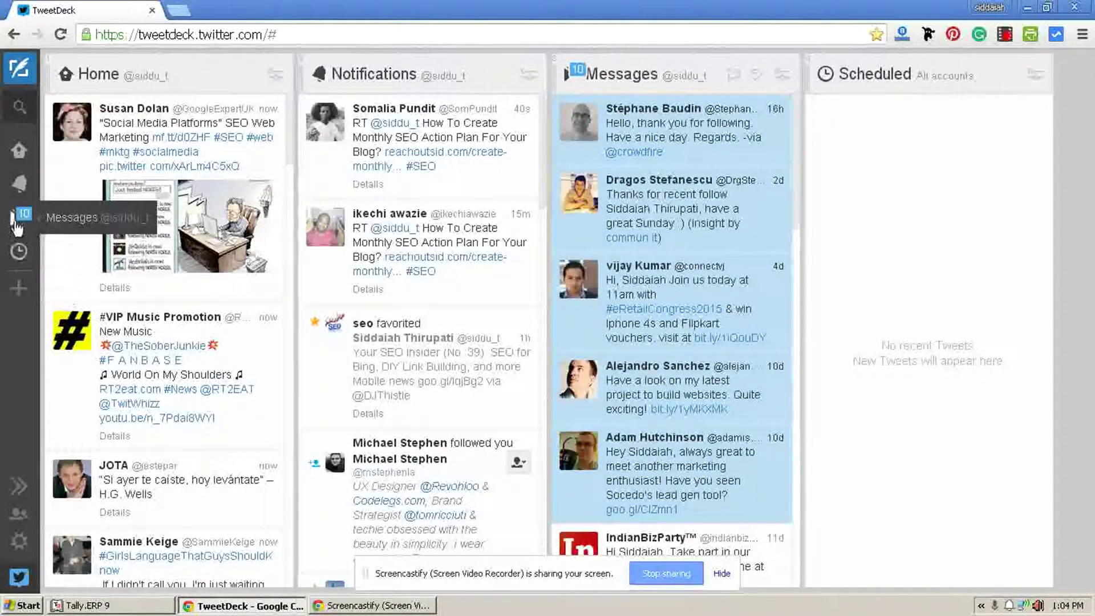
left_click(19, 488)
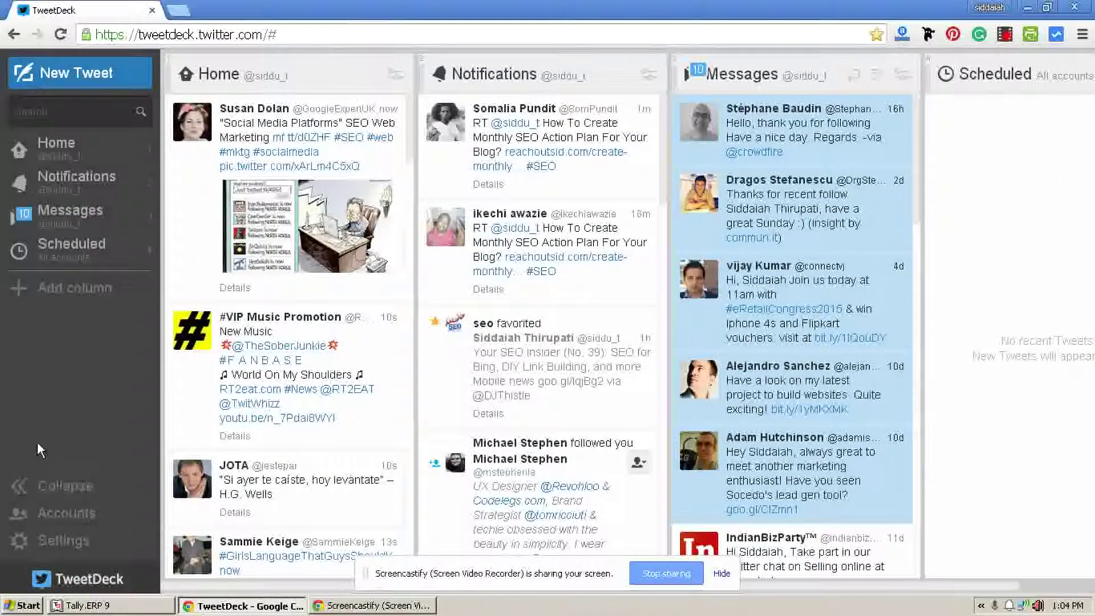
left_click(61, 516)
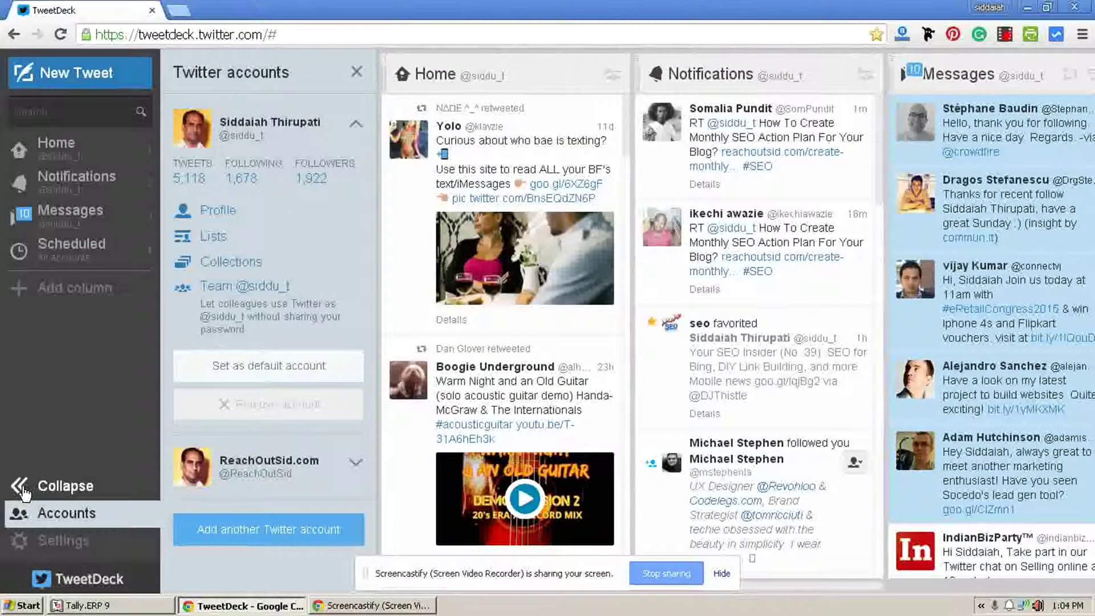
left_click(19, 486)
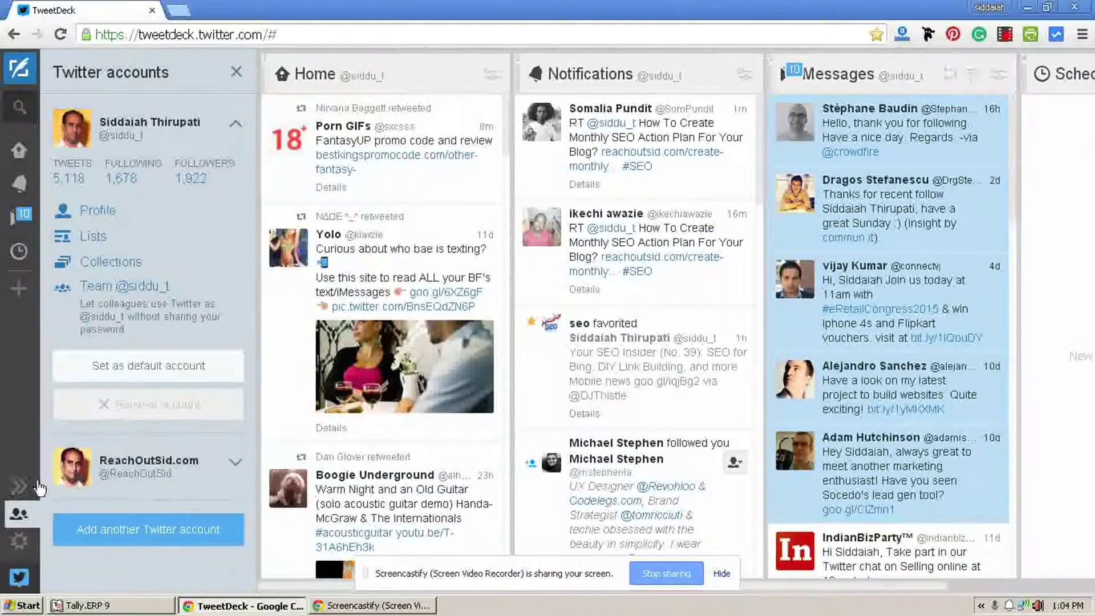
left_click(20, 486)
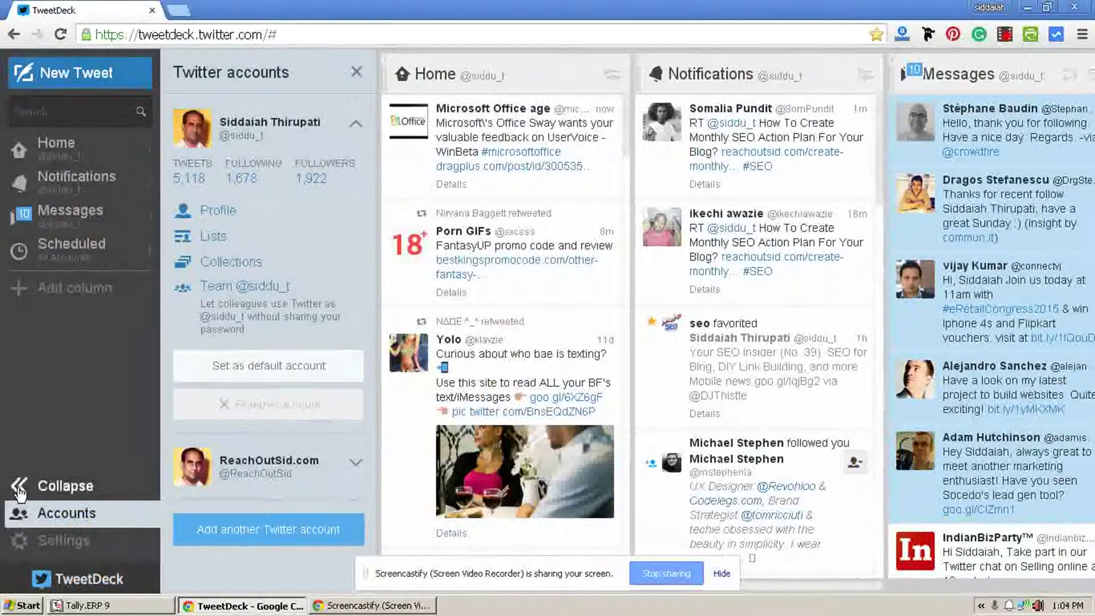
left_click(20, 486)
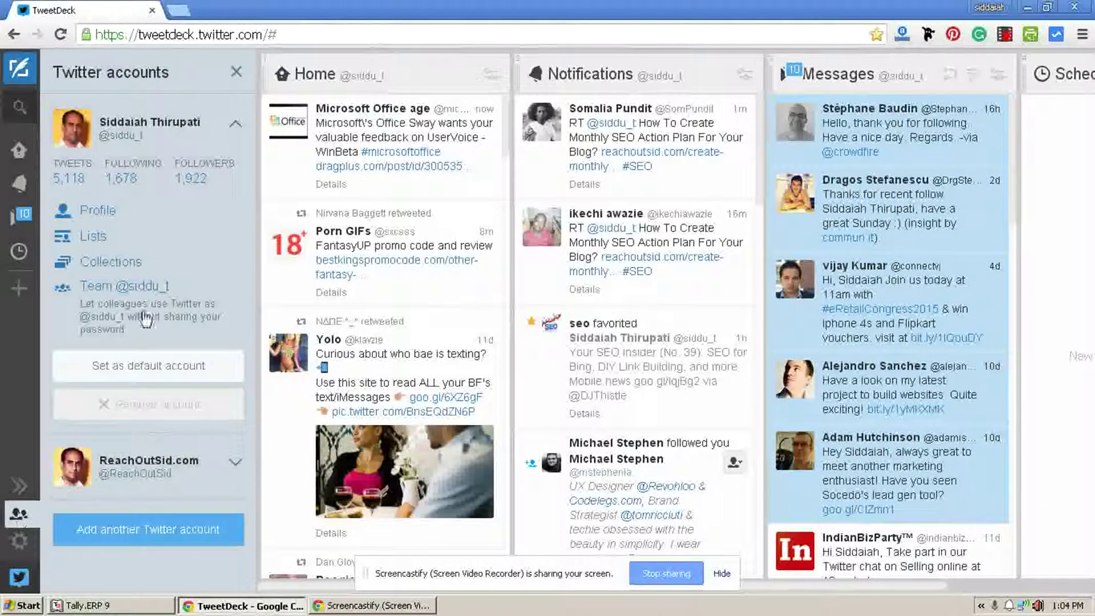
left_click(237, 73)
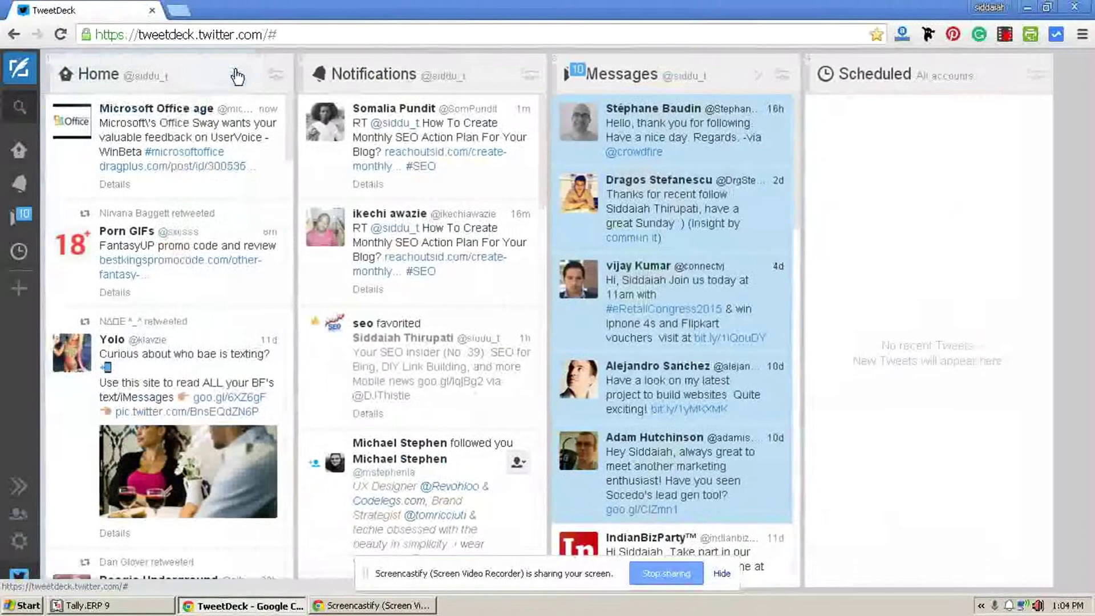
Step: Compose a tweet from the first account reading 'How To Create Monthly SEO Action plan for your blog'
left_click(21, 73)
left_click(64, 149)
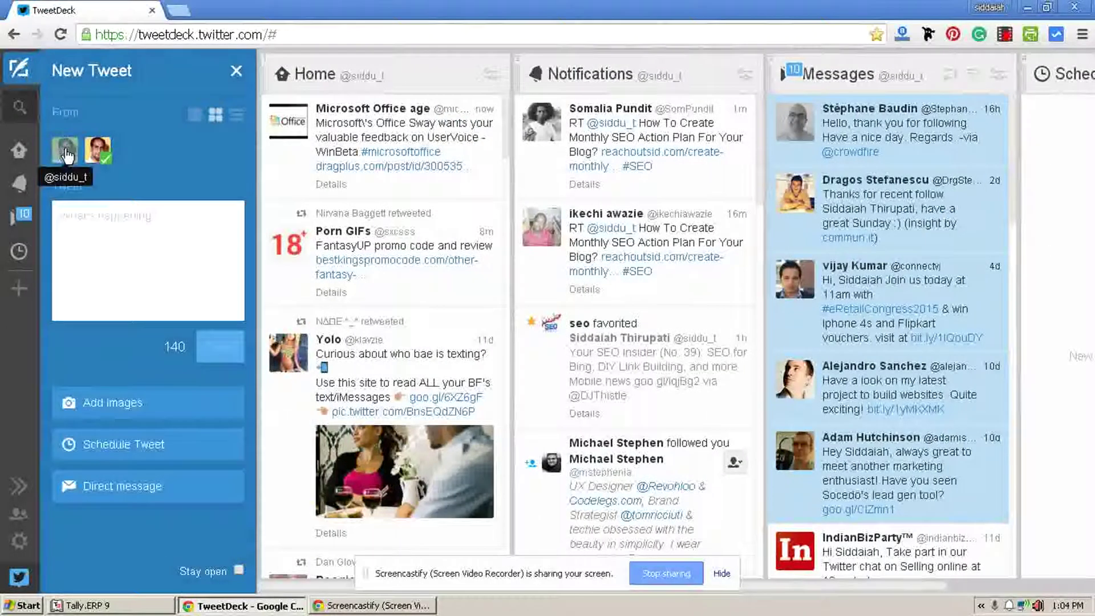
left_click(77, 221)
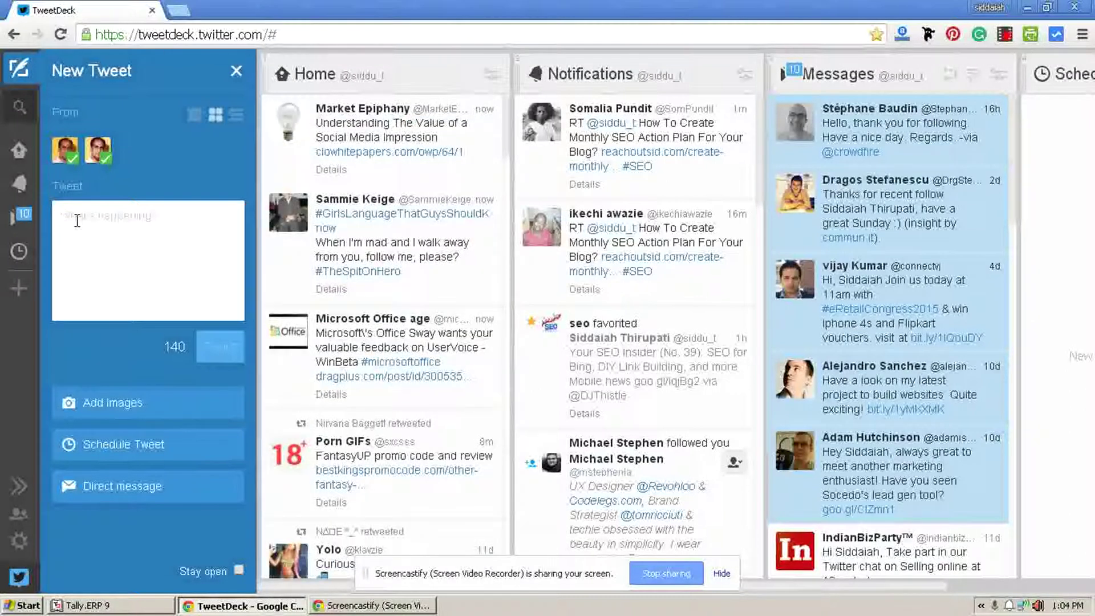
type("H")
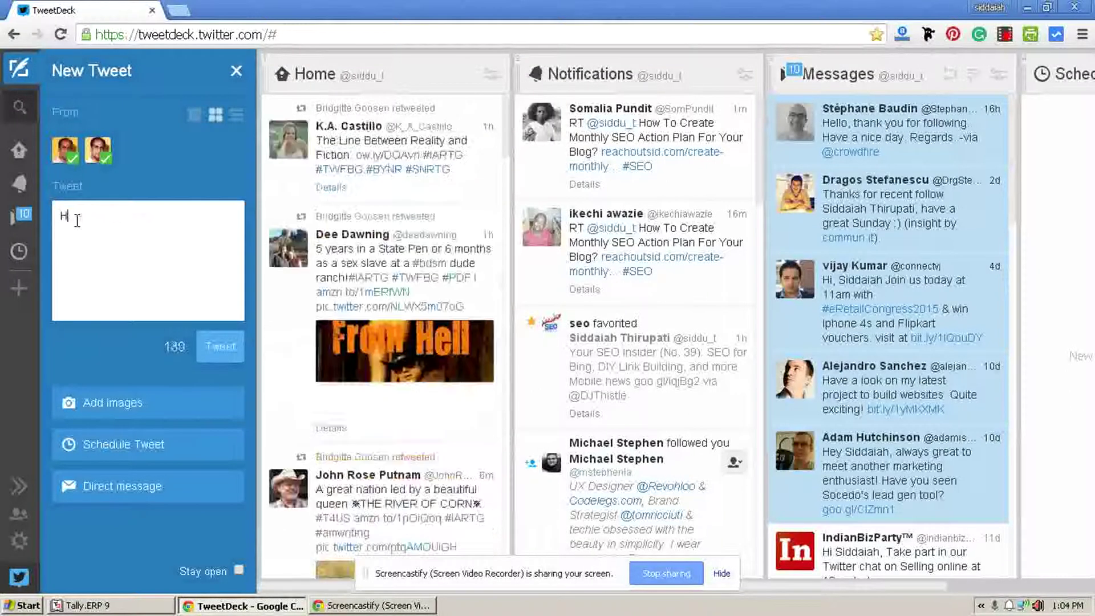
type("ow To Create")
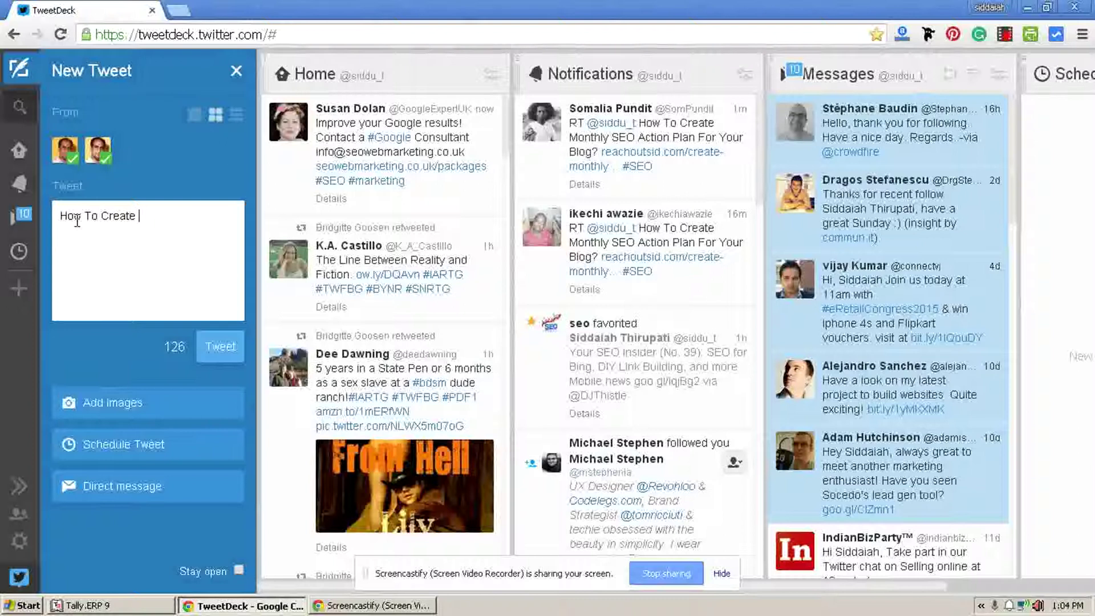
type(" Monthly SEO")
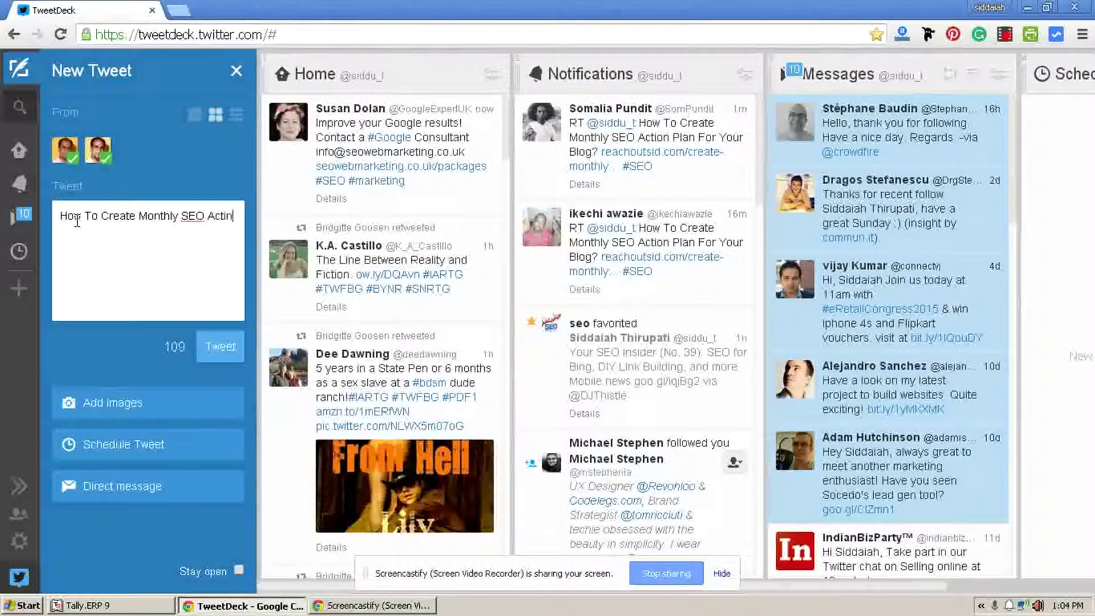
type(" Action p")
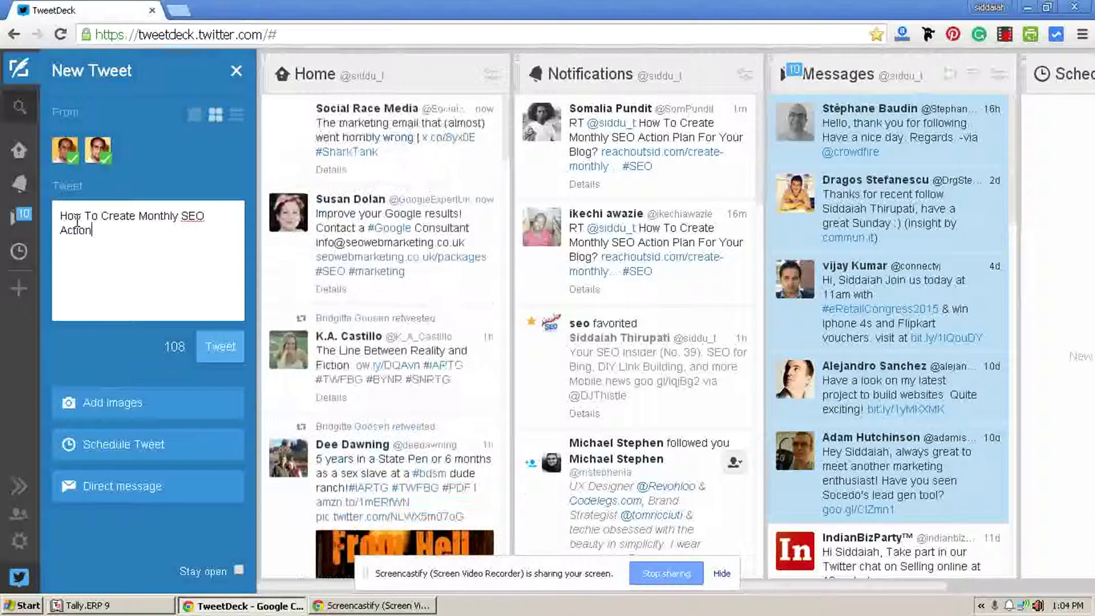
type("lan")
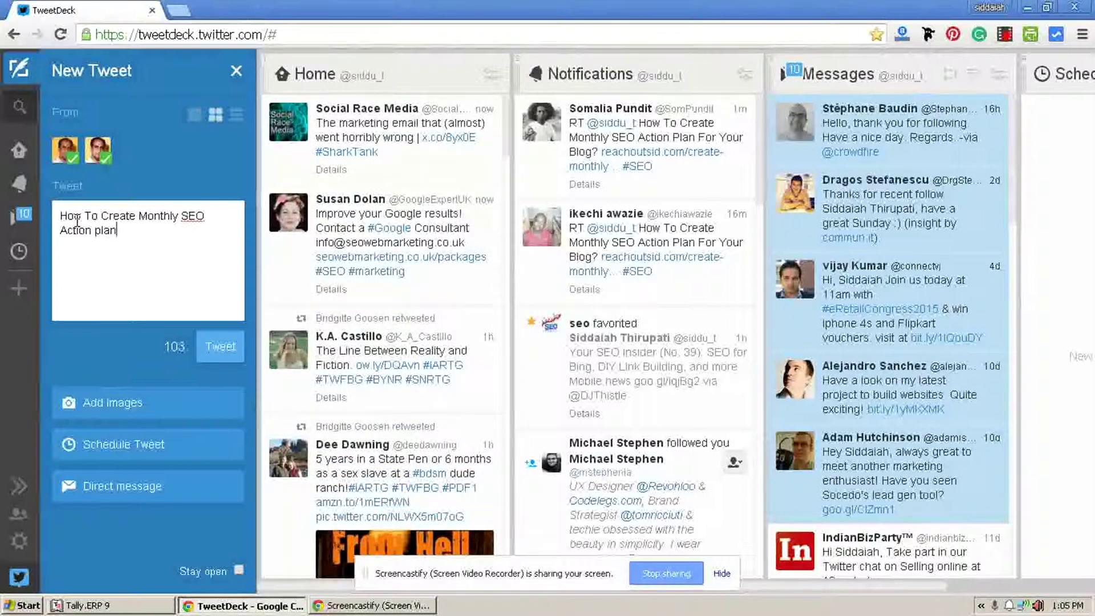
type(" for your blog")
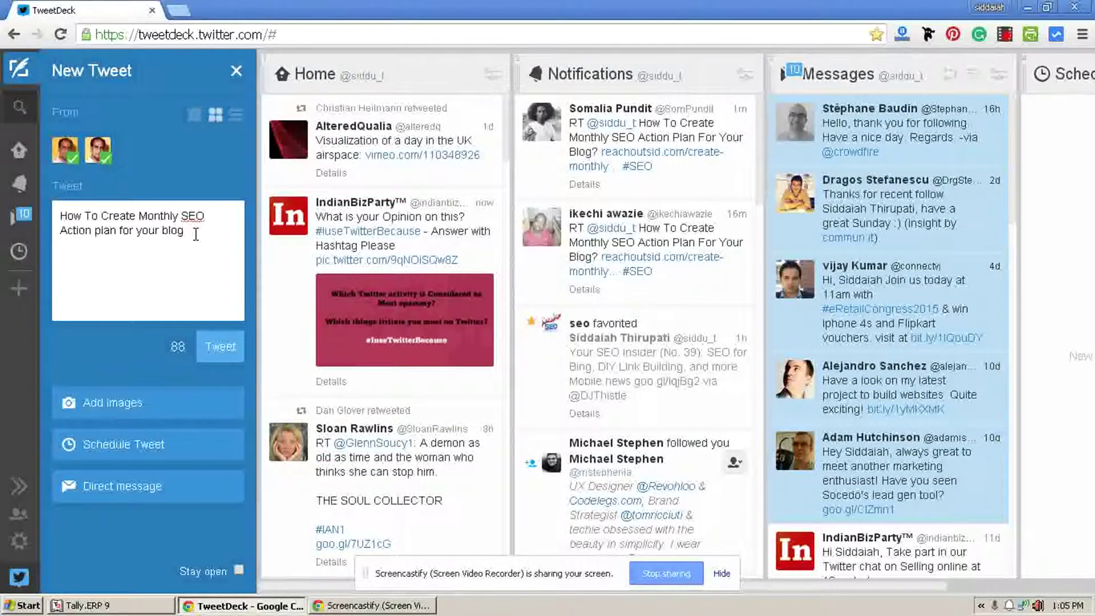
left_click(178, 12)
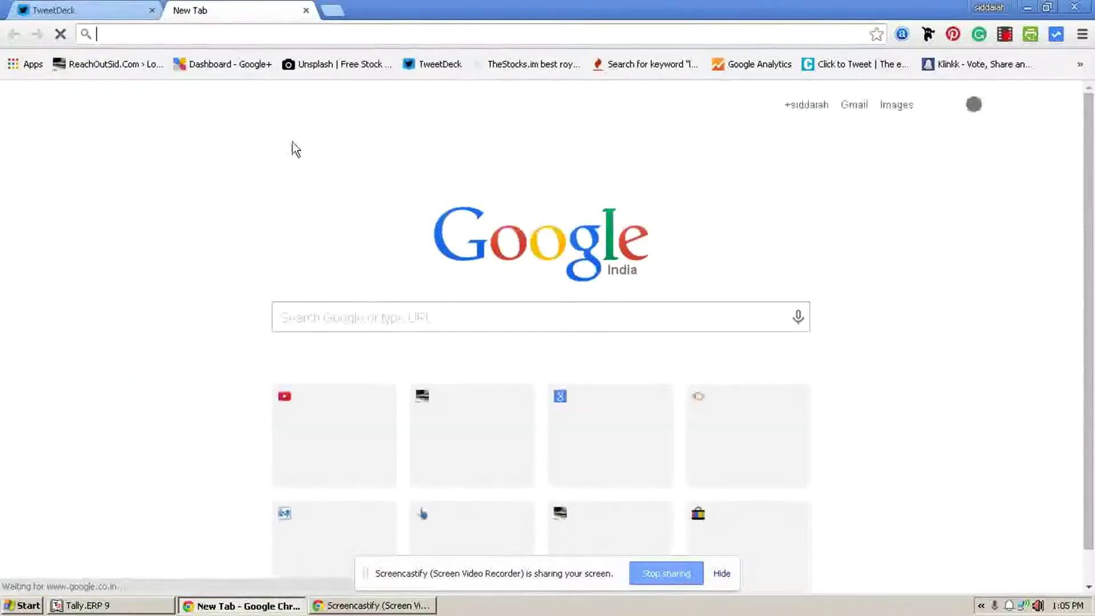
left_click(463, 425)
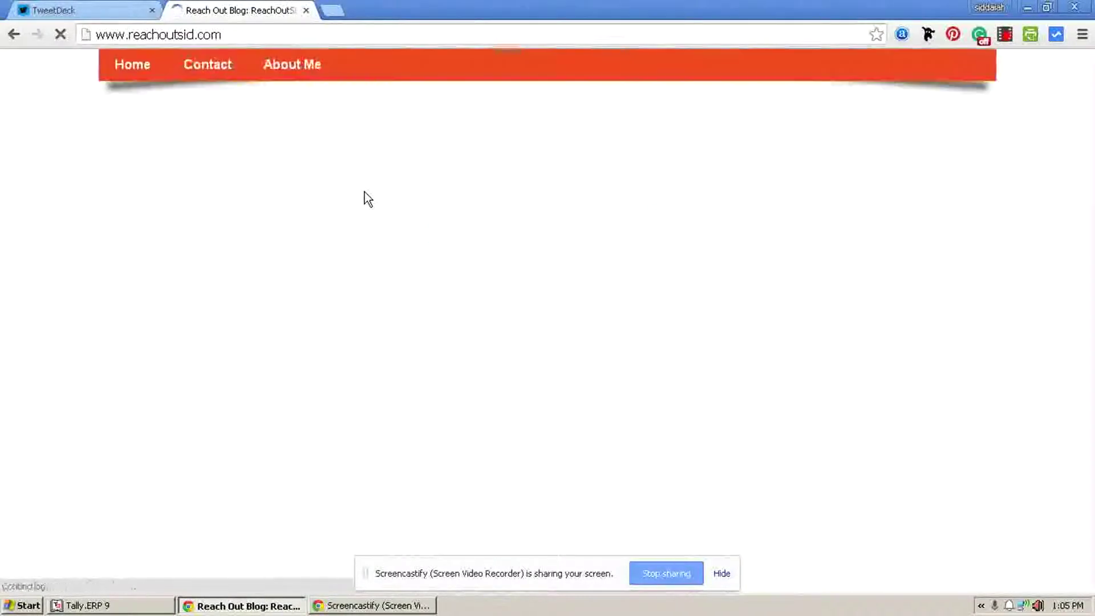
scroll(364, 192, "down", 3)
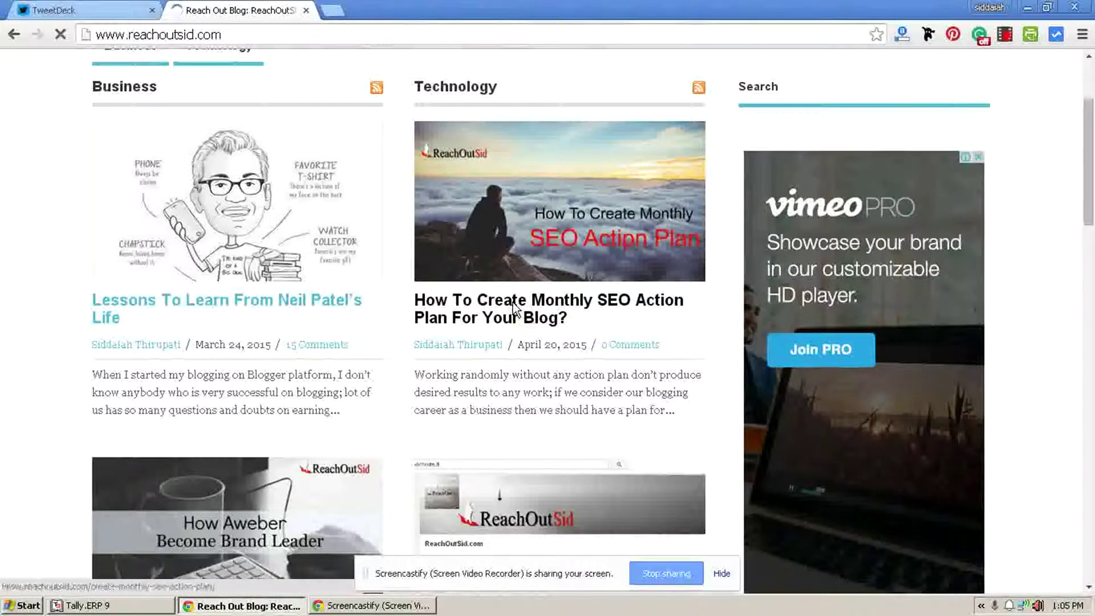
left_click(514, 307)
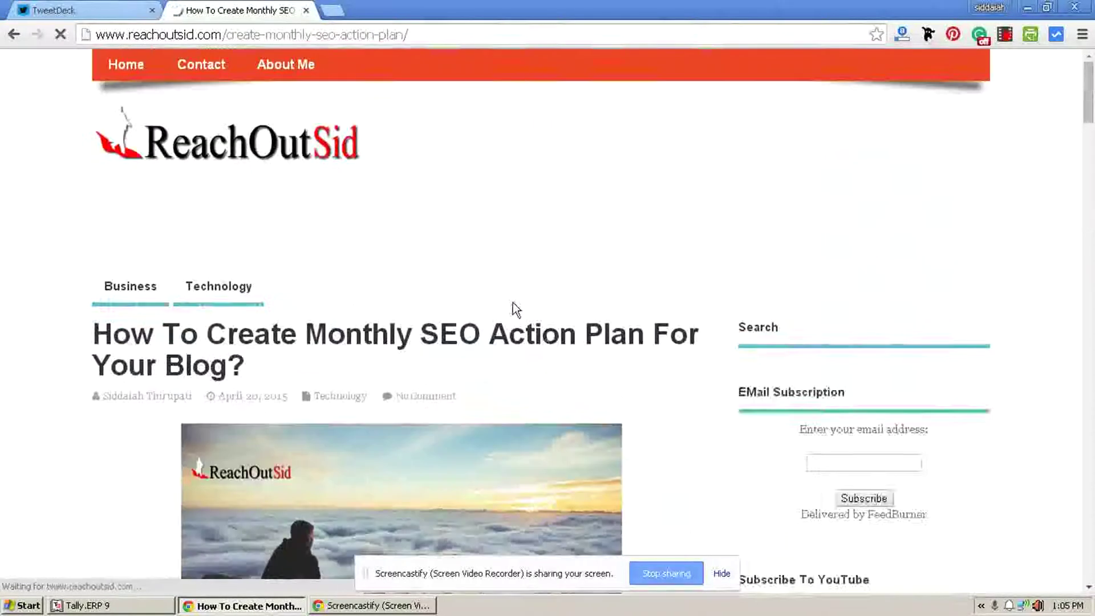
left_click_drag(409, 35, 92, 36)
key("ctrl+c")
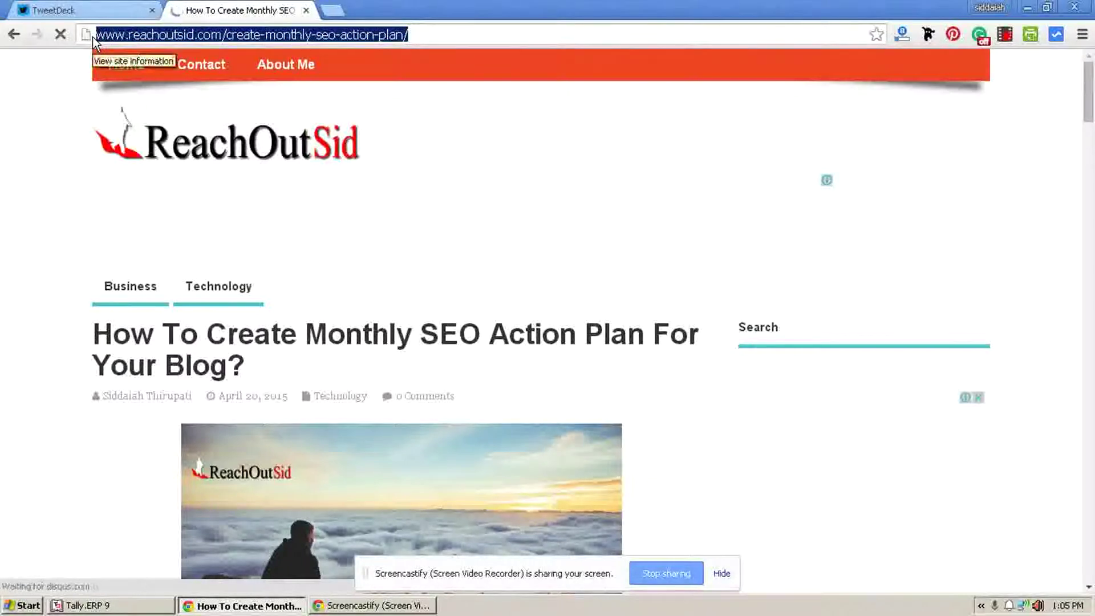
left_click(113, 12)
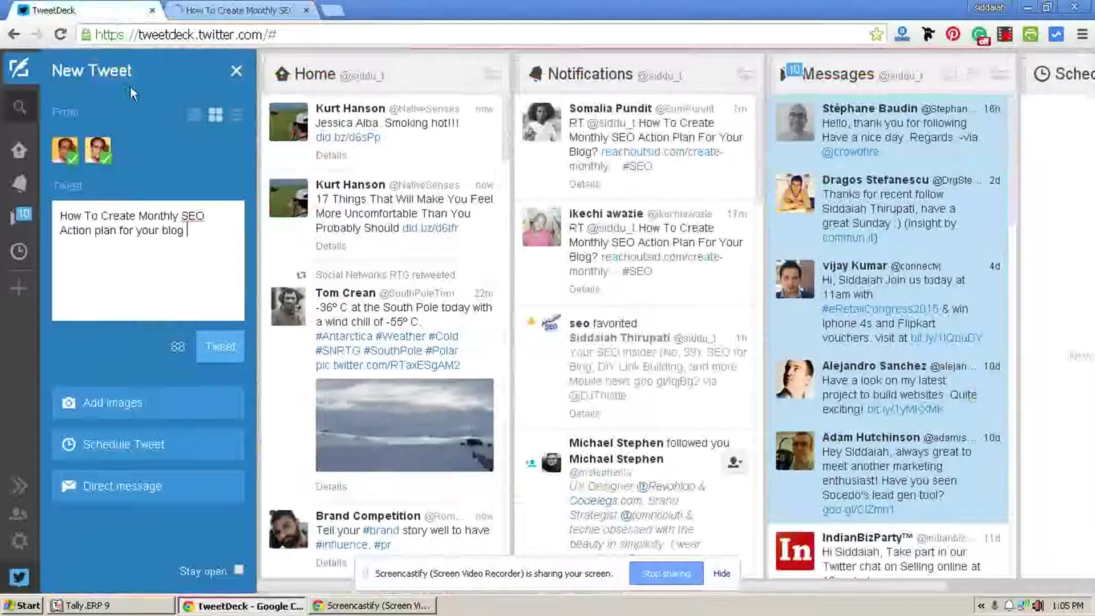
key("ctrl+v")
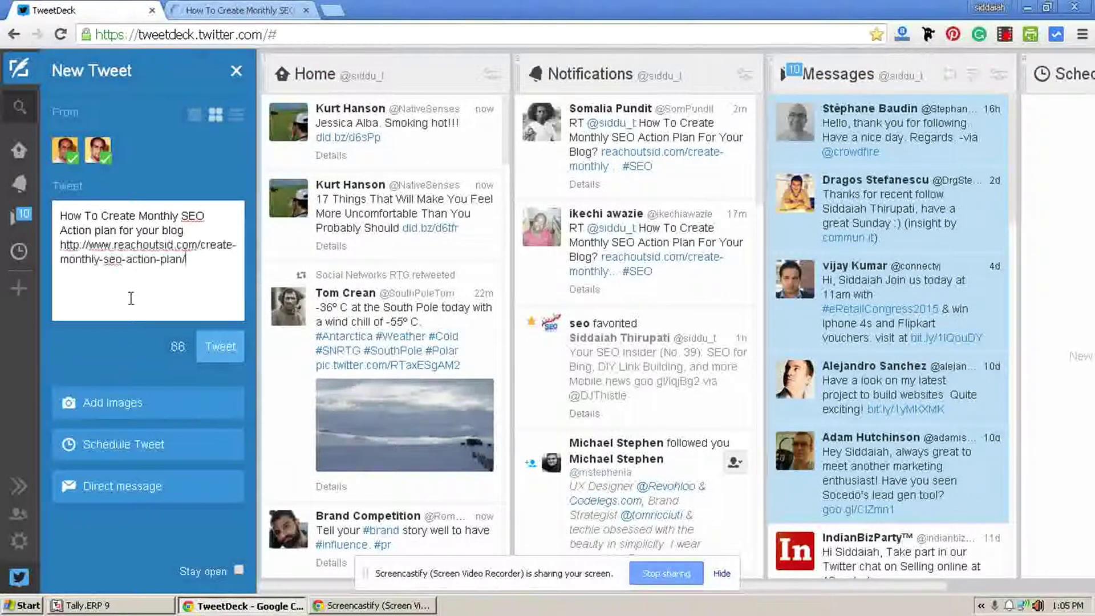
Step: Save the blog post's header image as JPEG 'MonthlySEOActionPlan' into the Desktop folder
left_click(251, 11)
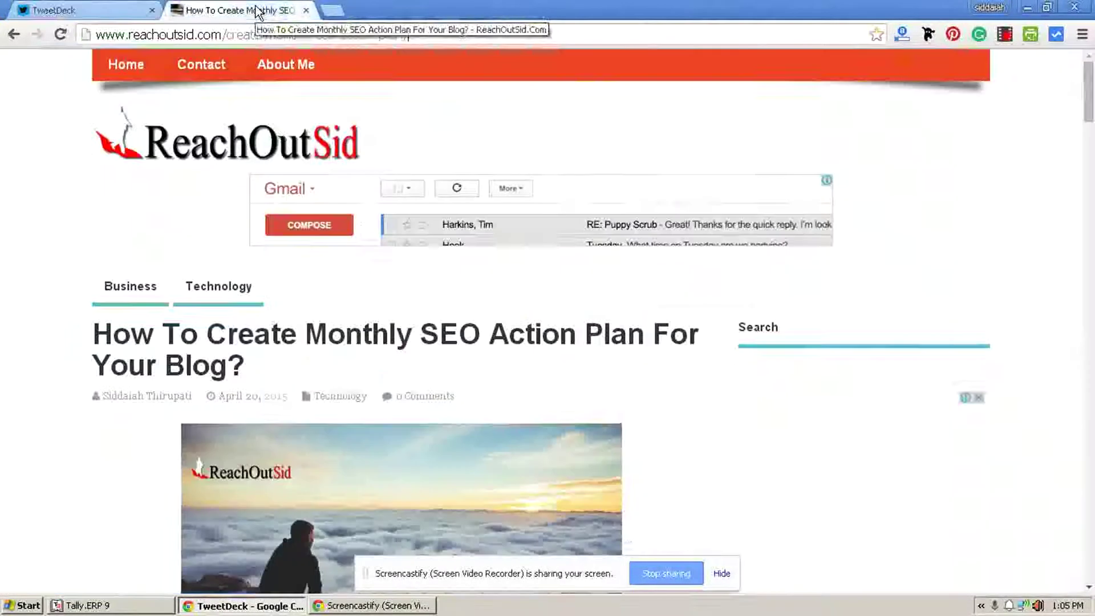
scroll(346, 475, "down", 4)
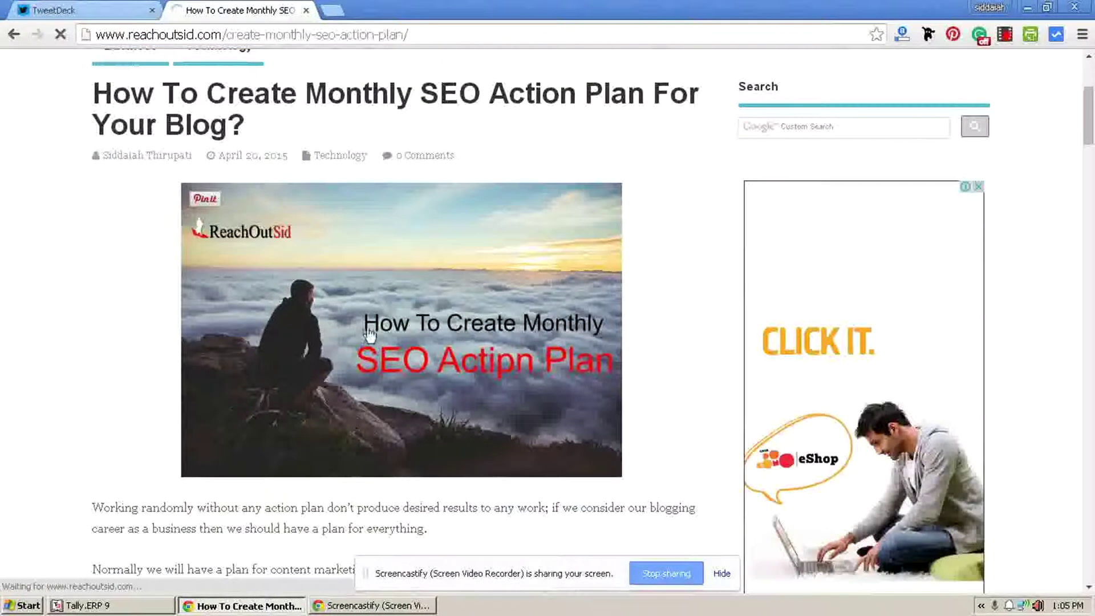
right_click(371, 323)
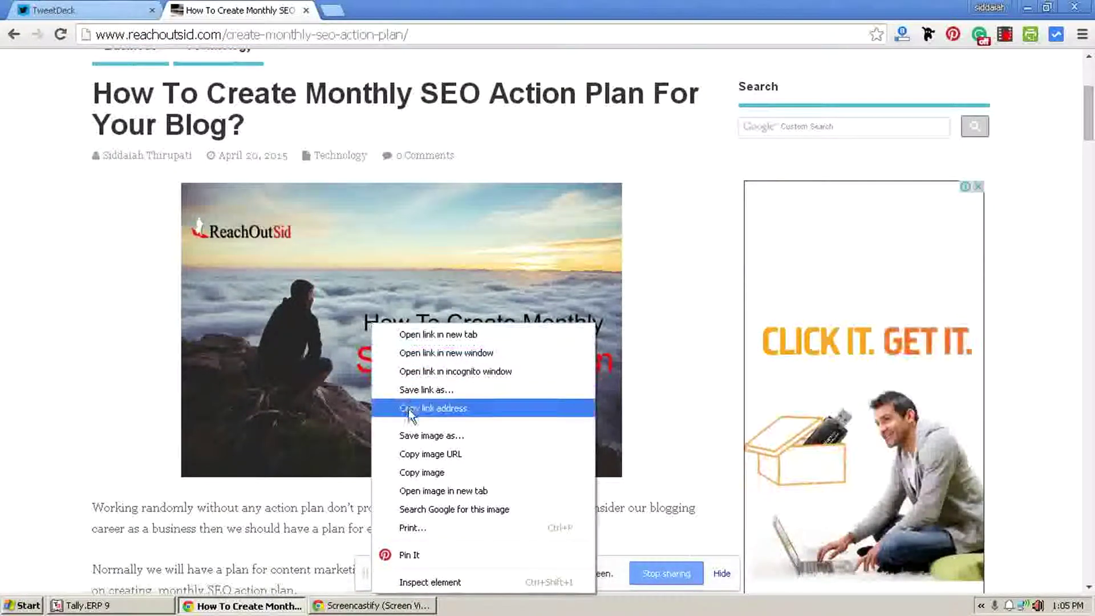
left_click(413, 436)
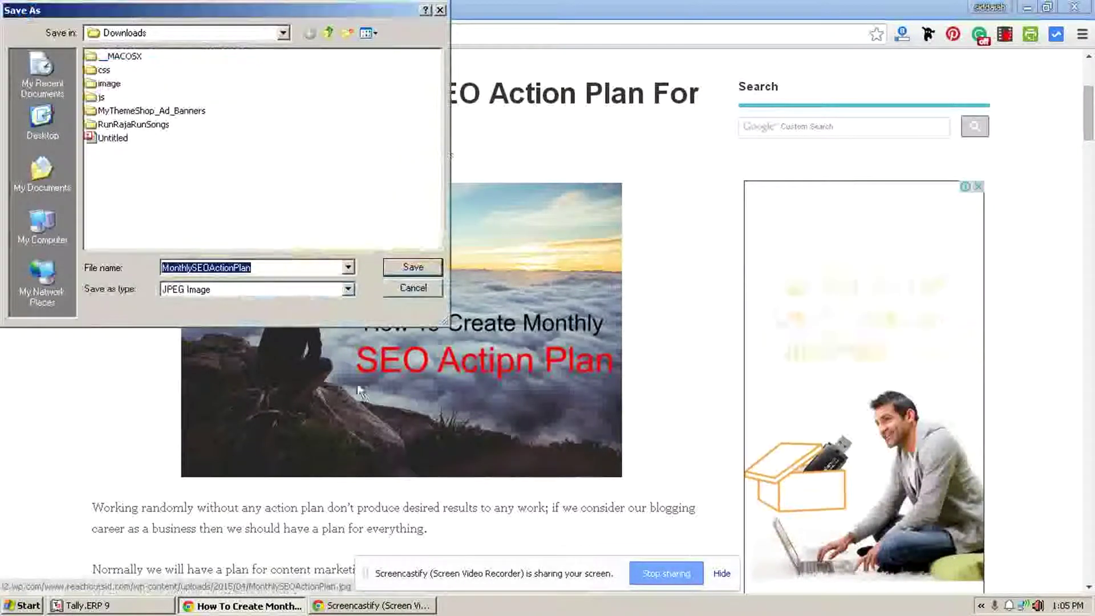
left_click(46, 130)
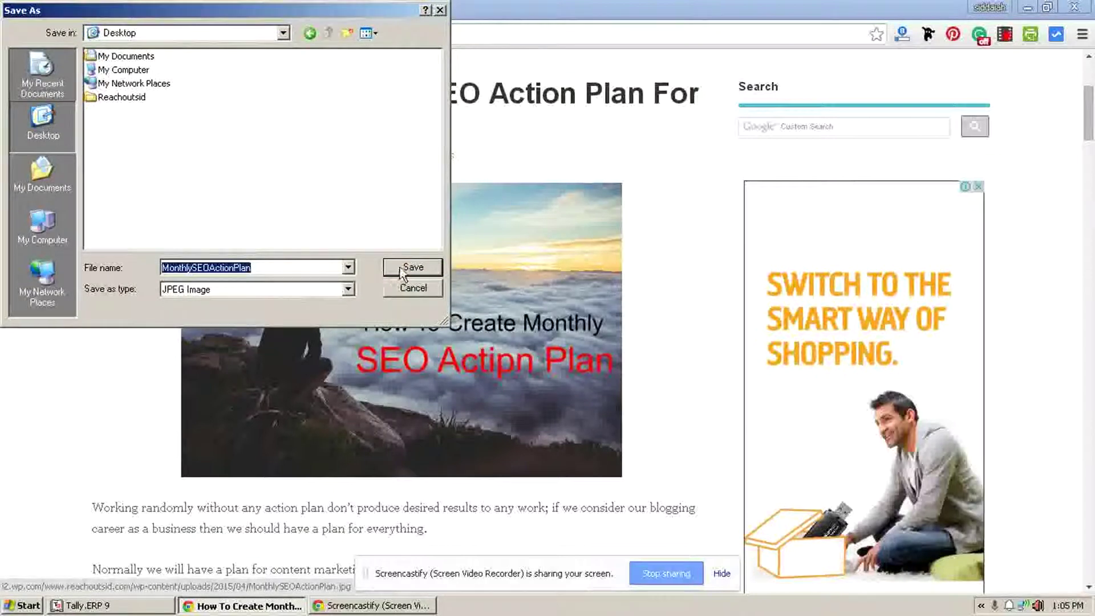
left_click(402, 268)
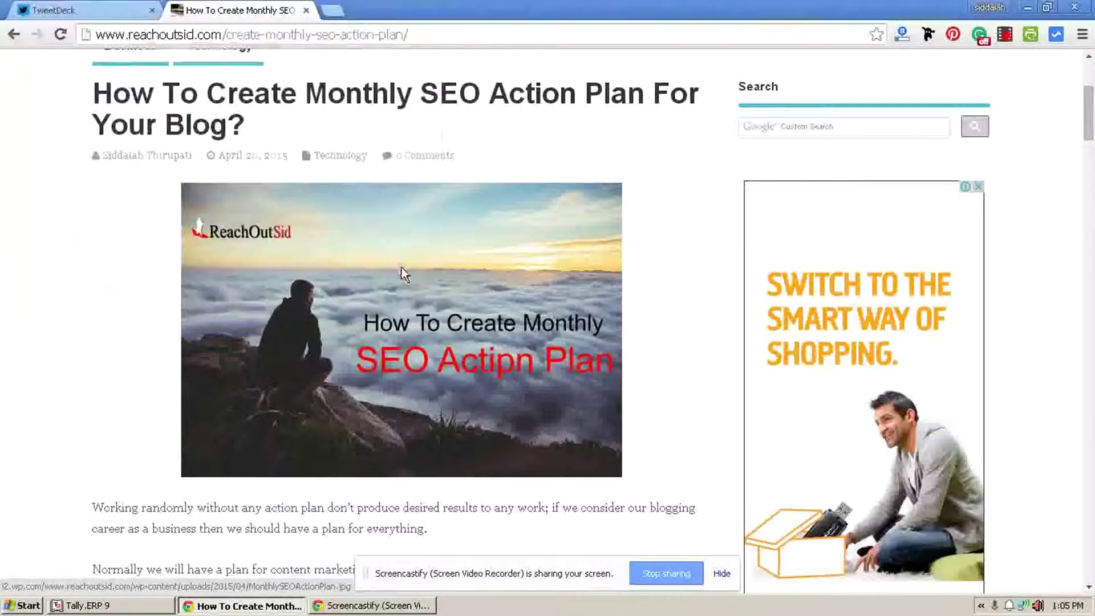
Step: Attach the MonthlySEOActionPlan image from the Desktop to the tweet draft
left_click(86, 13)
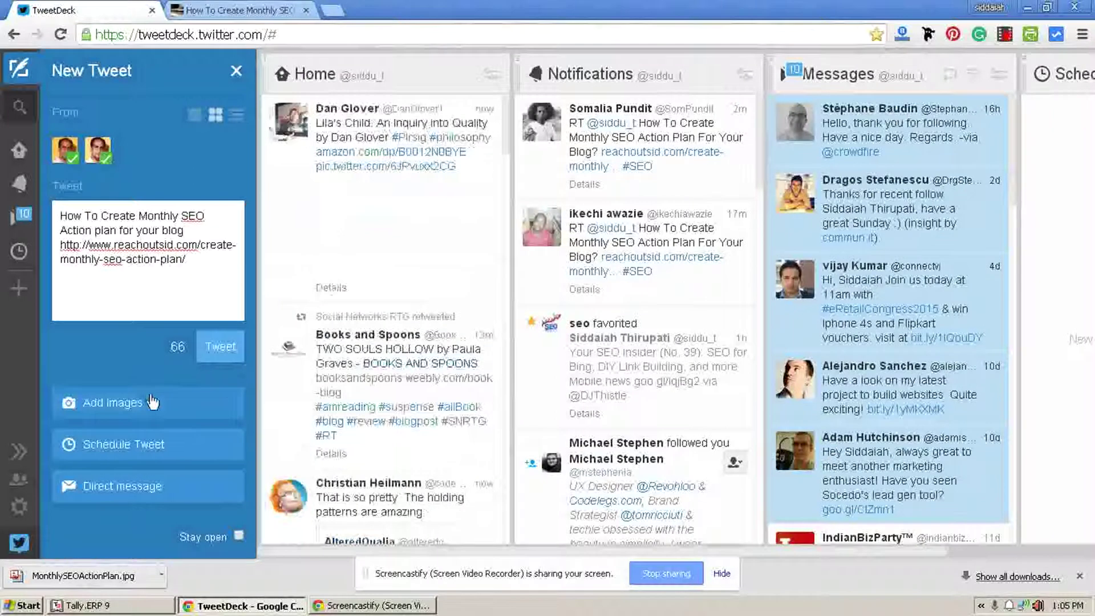
left_click(132, 405)
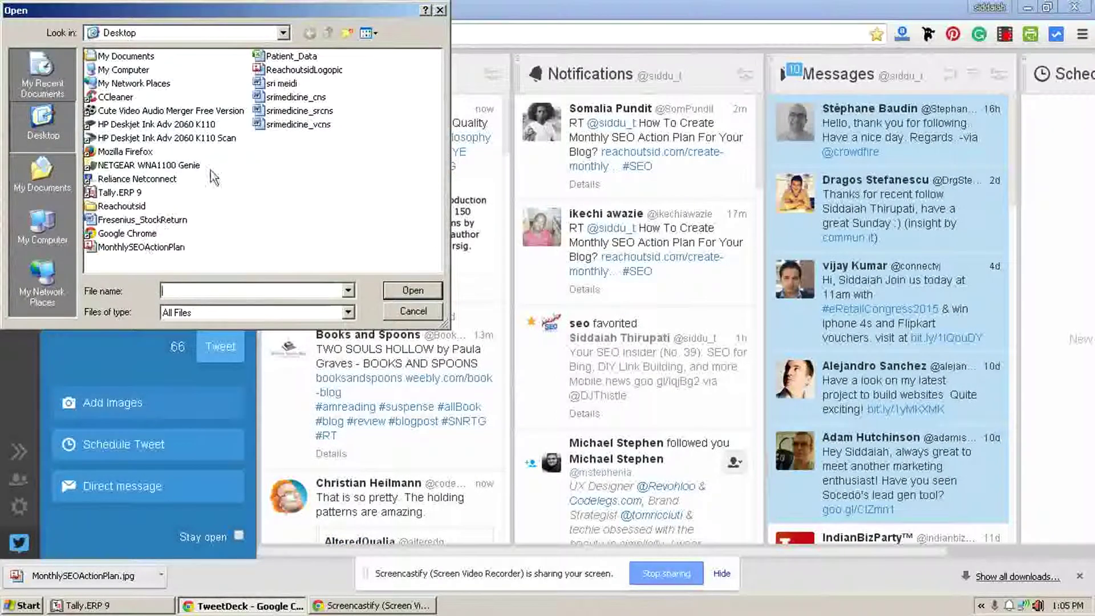
left_click(143, 246)
left_click(406, 290)
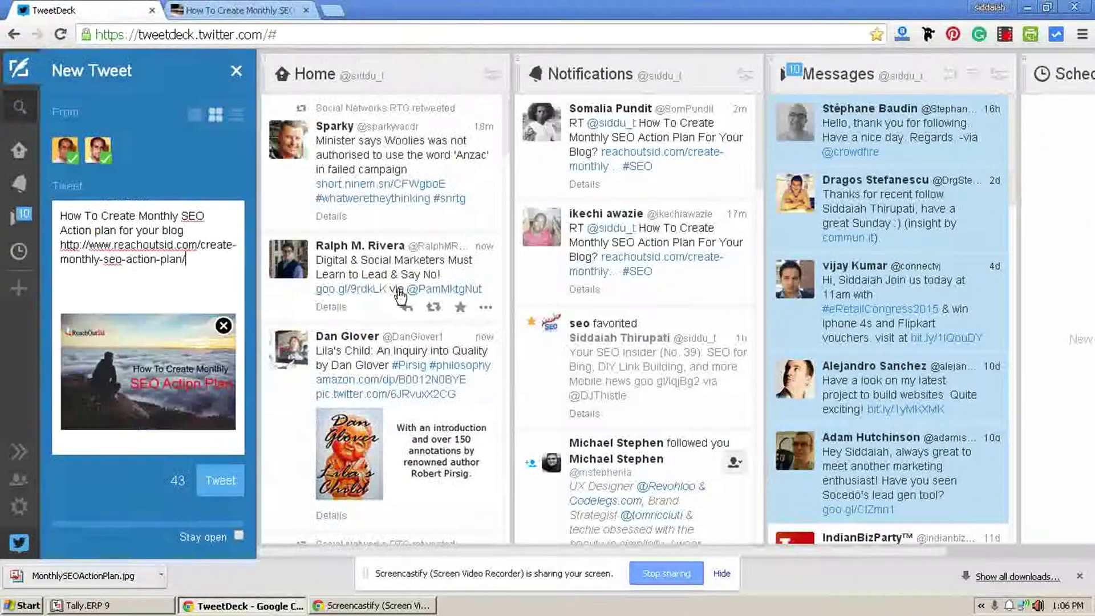
scroll(135, 309, "down", 2)
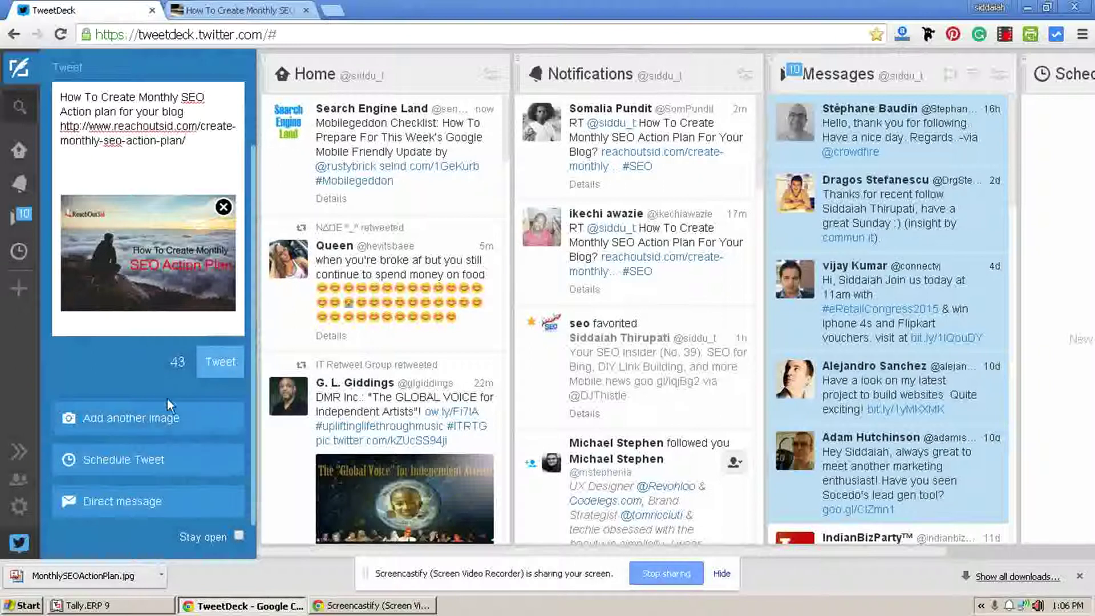
left_click(139, 466)
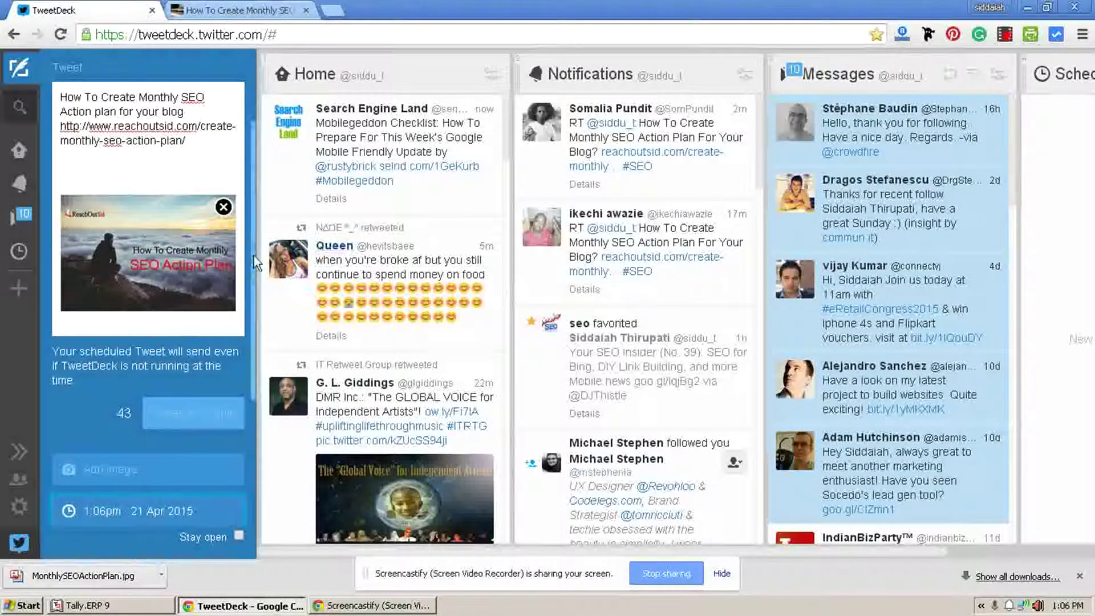
Step: Change the scheduled hour to 2 for 2:06pm, 21 Apr 2015, and submit the tweet
left_click(223, 402)
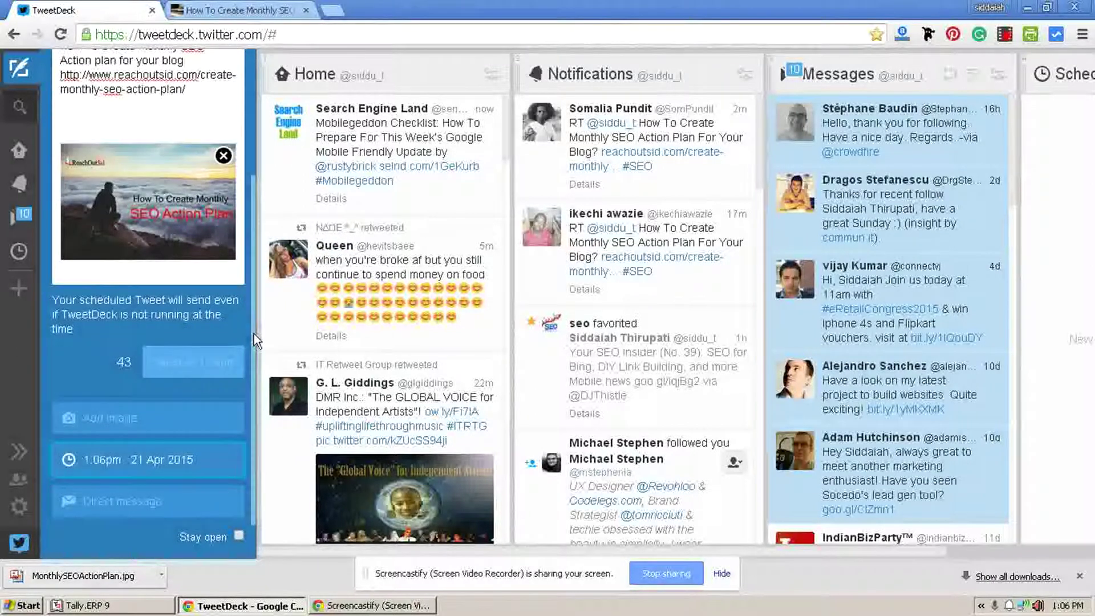
left_click(174, 468)
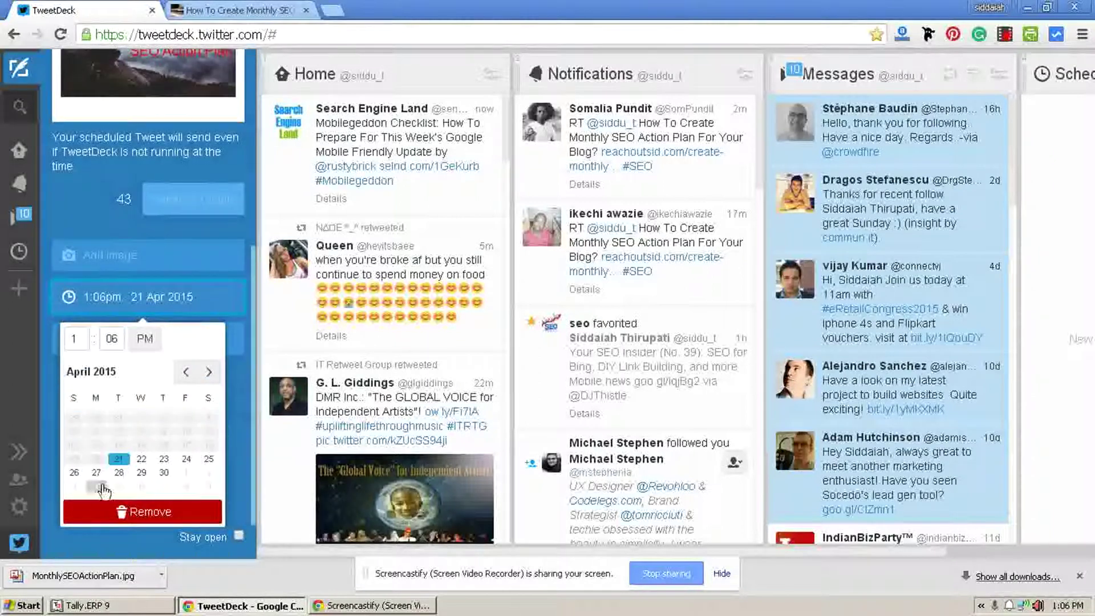
left_click(80, 340)
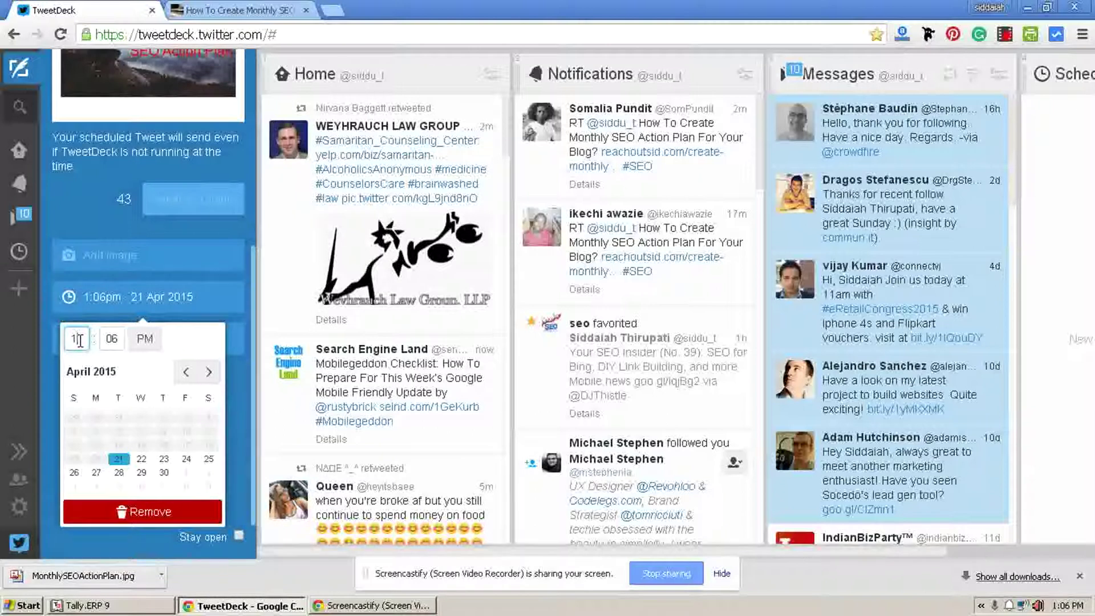
type("2")
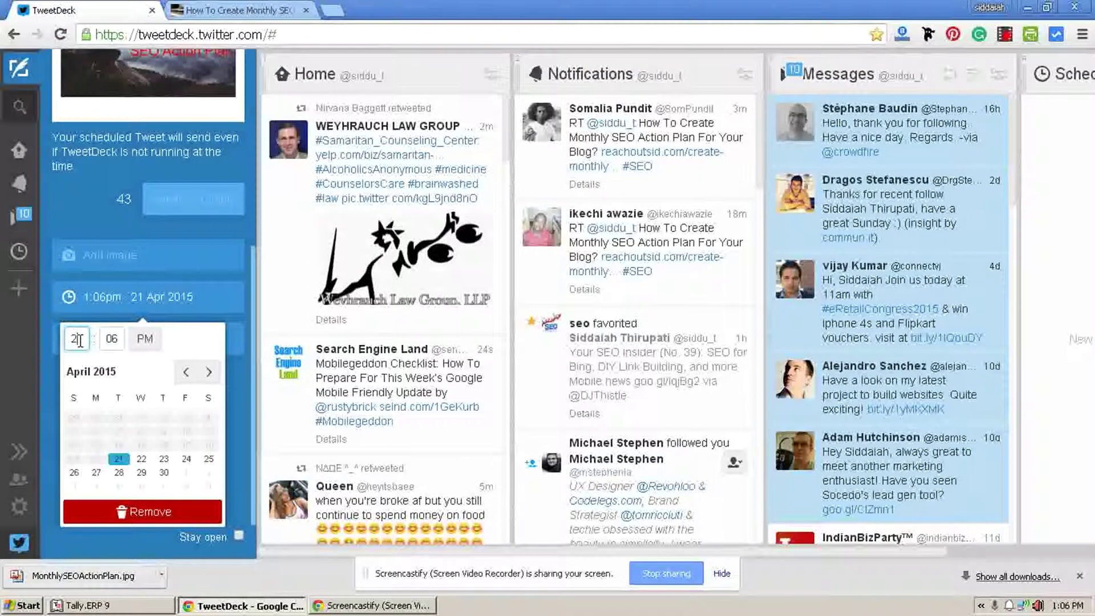
left_click(95, 206)
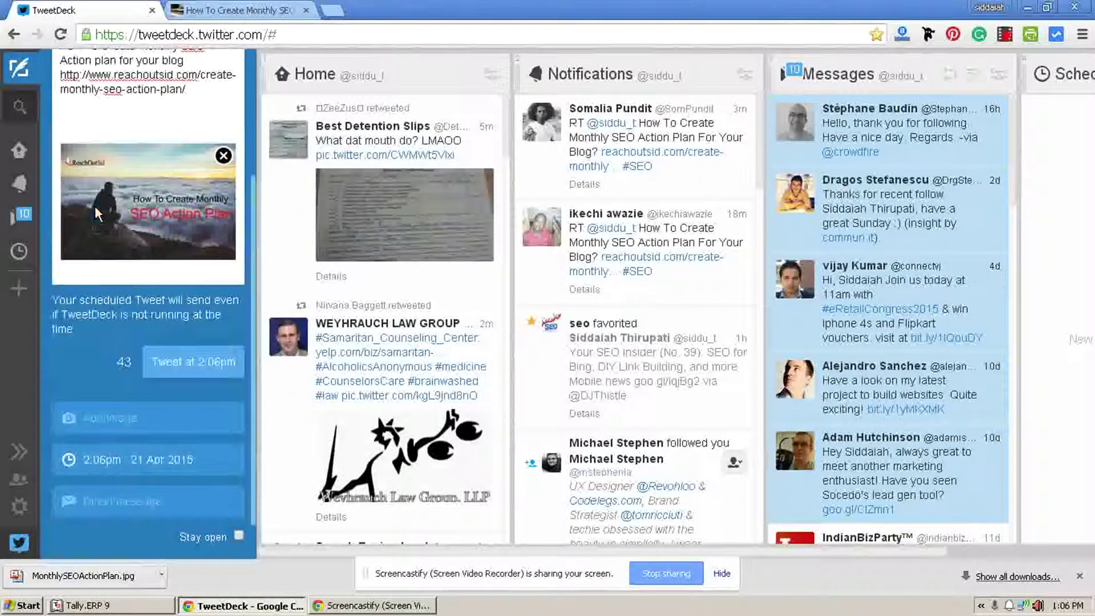
left_click(203, 365)
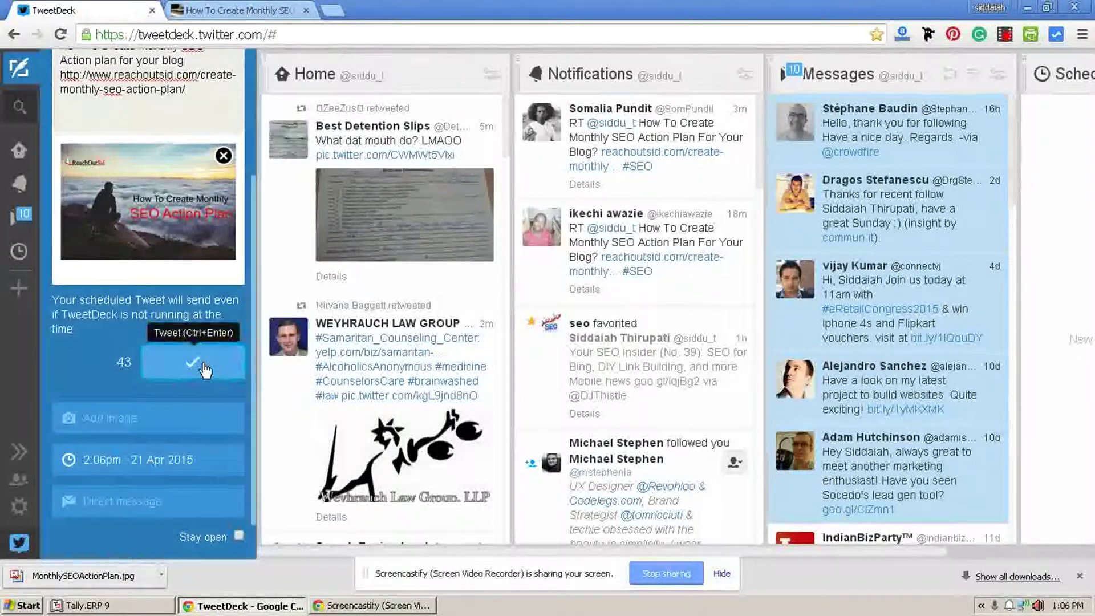